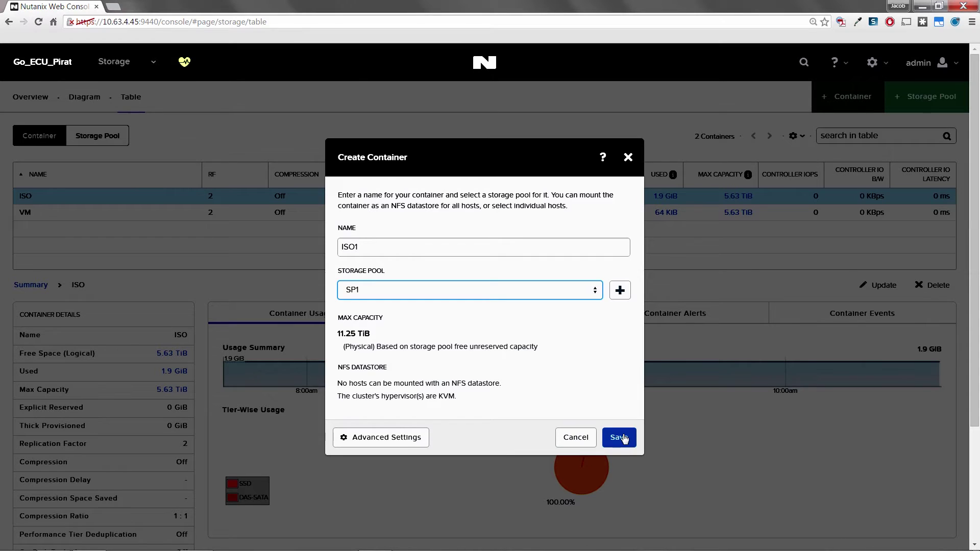
# - Save the new container ISO1 in storage pool SP1
pyautogui.click(620, 439)
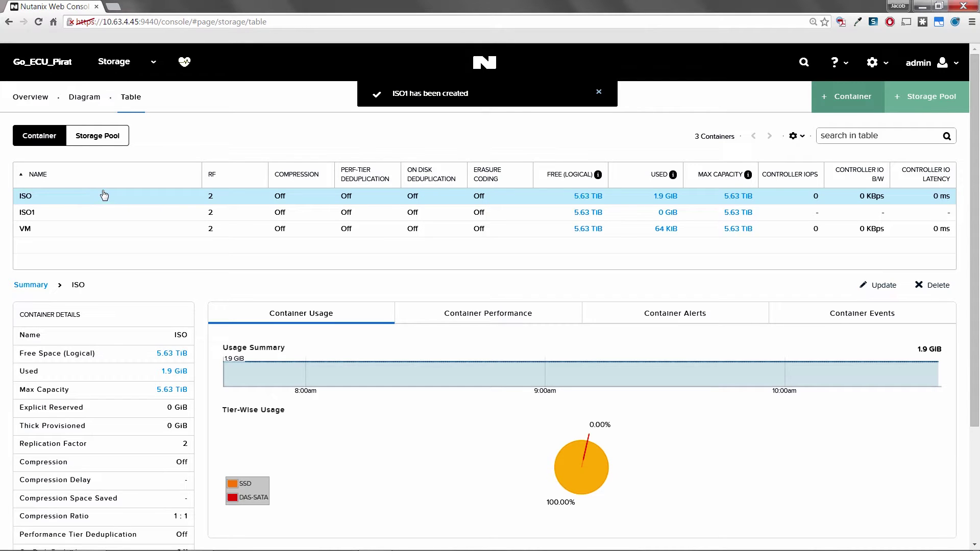
# - Switch to FileZilla and establish the SFTP connection to 10.63.4.45 on port 2222 in a new tab
pyautogui.moveTo(373, 546)
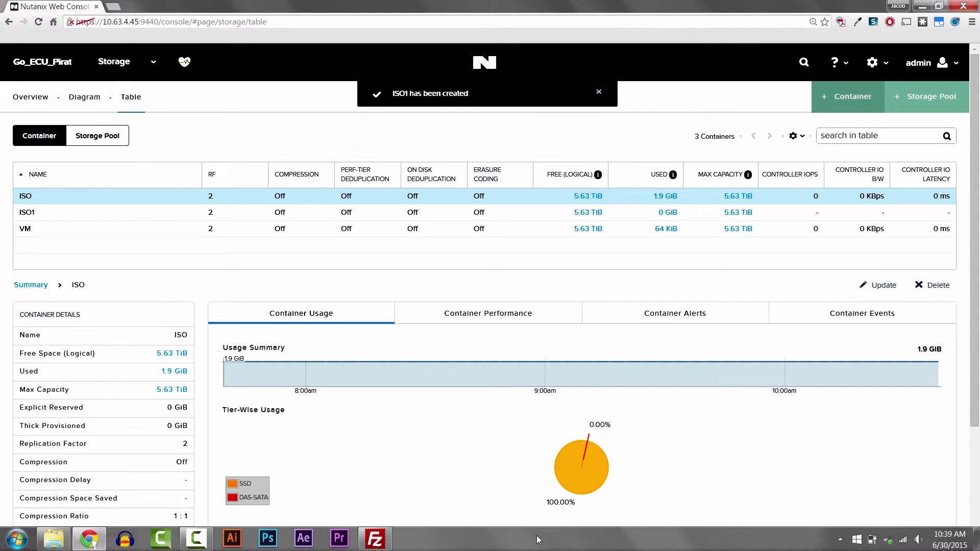
pyautogui.click(373, 545)
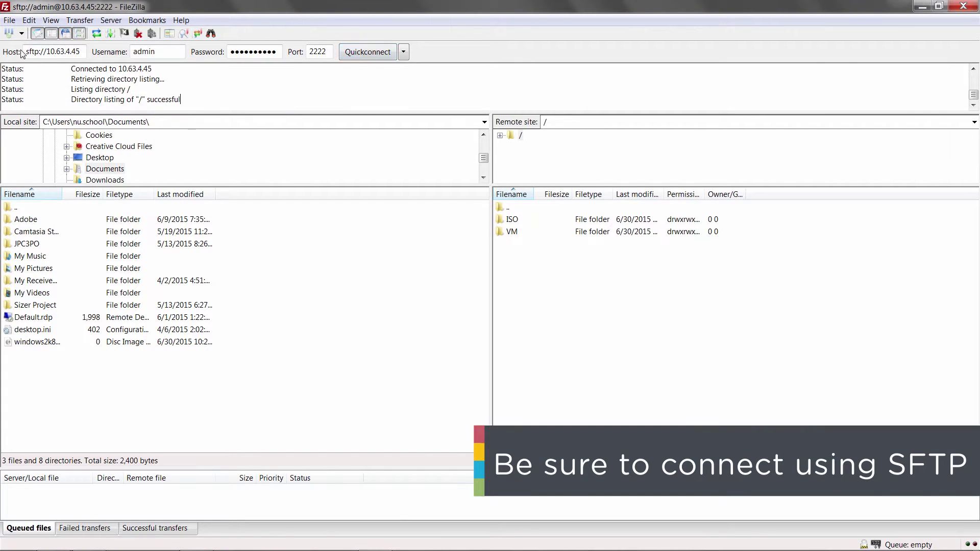
pyautogui.moveTo(29, 51)
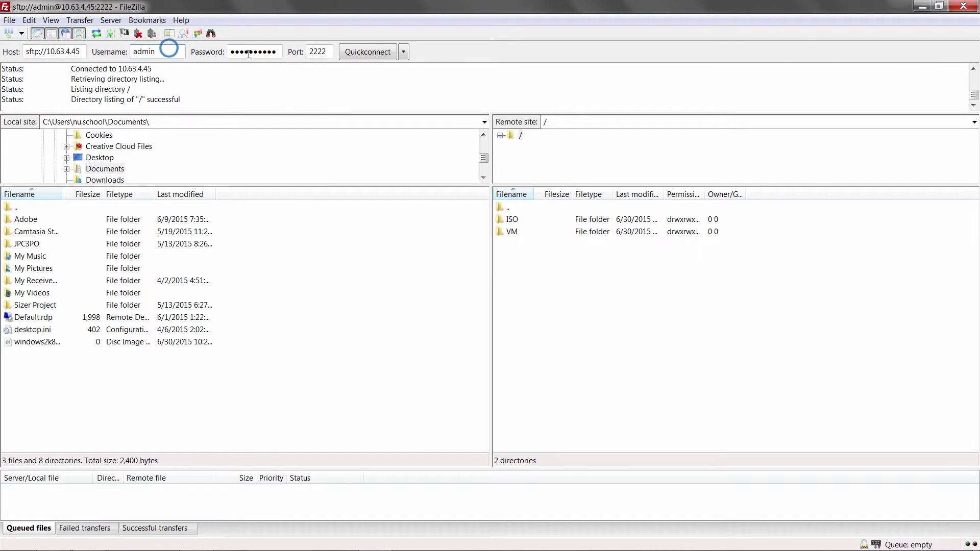
pyautogui.click(377, 53)
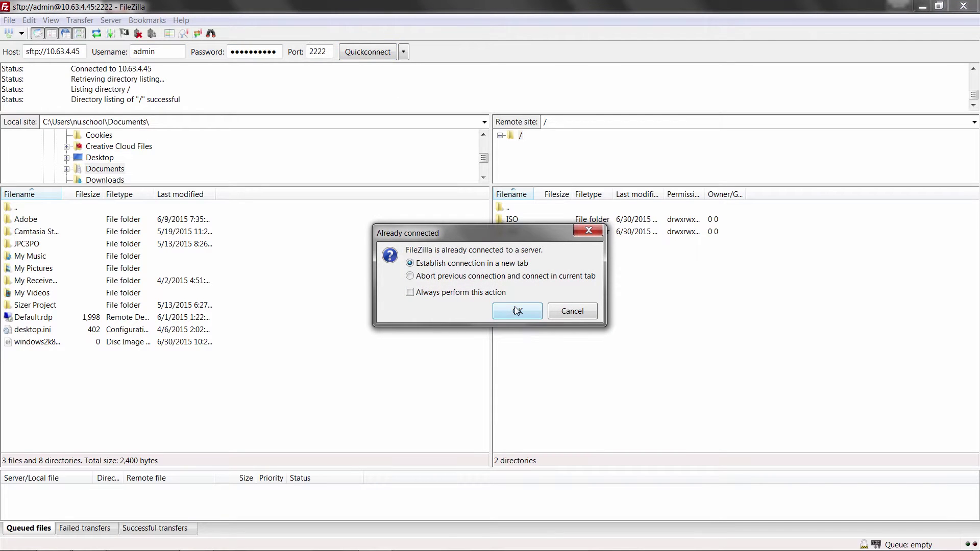
pyautogui.click(517, 311)
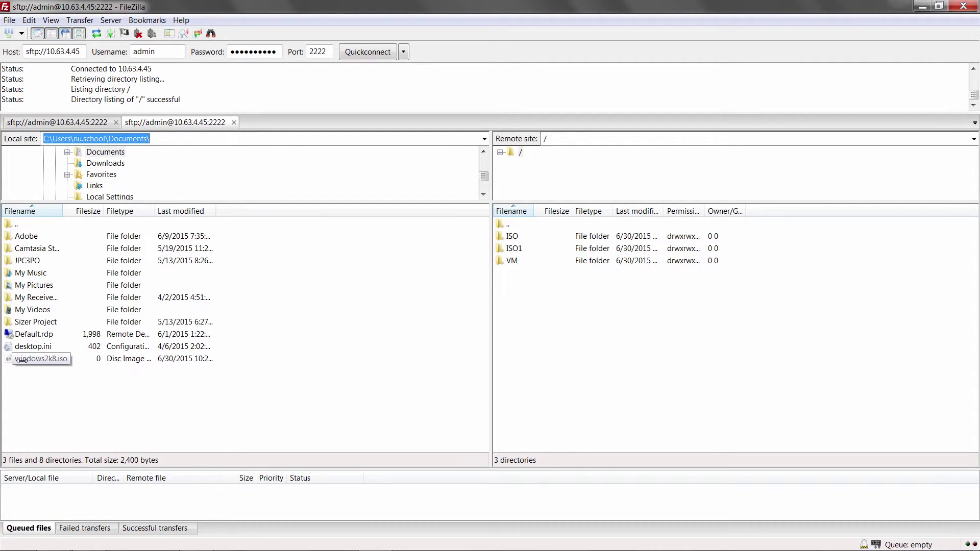
# - Upload windows2k8.iso from the local Documents folder to the remote ISO1 folder, and open that folder with its filename column widened
pyautogui.moveTo(15, 359); pyautogui.dragTo(519, 251)
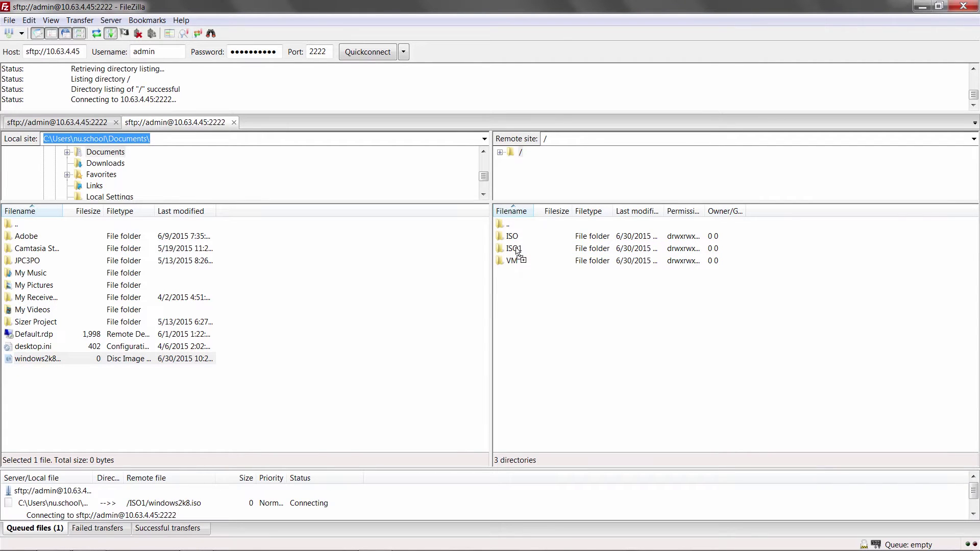
pyautogui.click(515, 249)
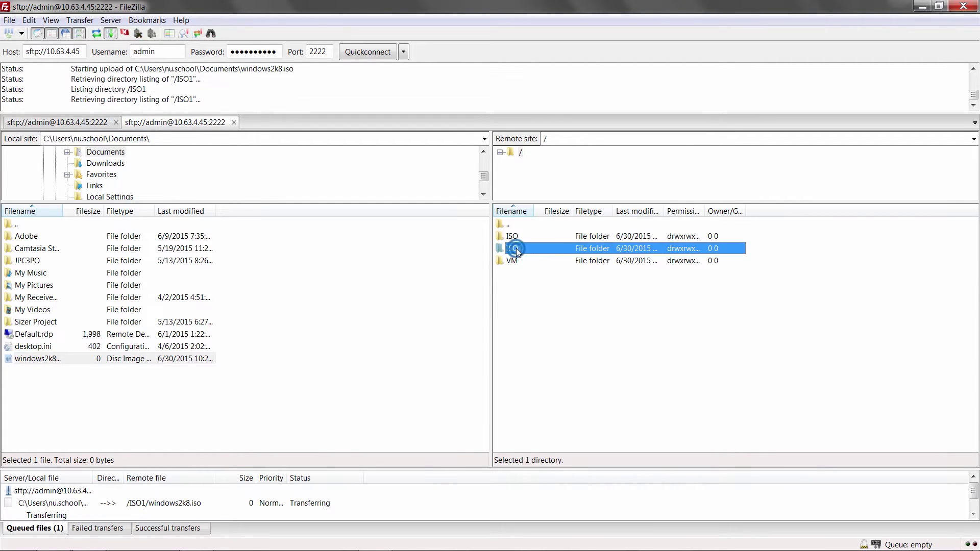
pyautogui.doubleClick(516, 250)
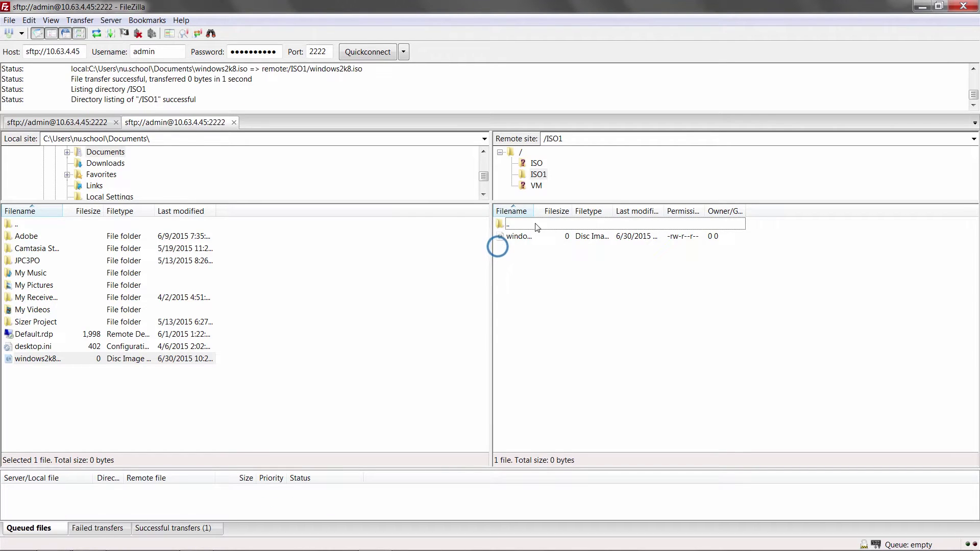
pyautogui.moveTo(534, 211); pyautogui.dragTo(571, 220)
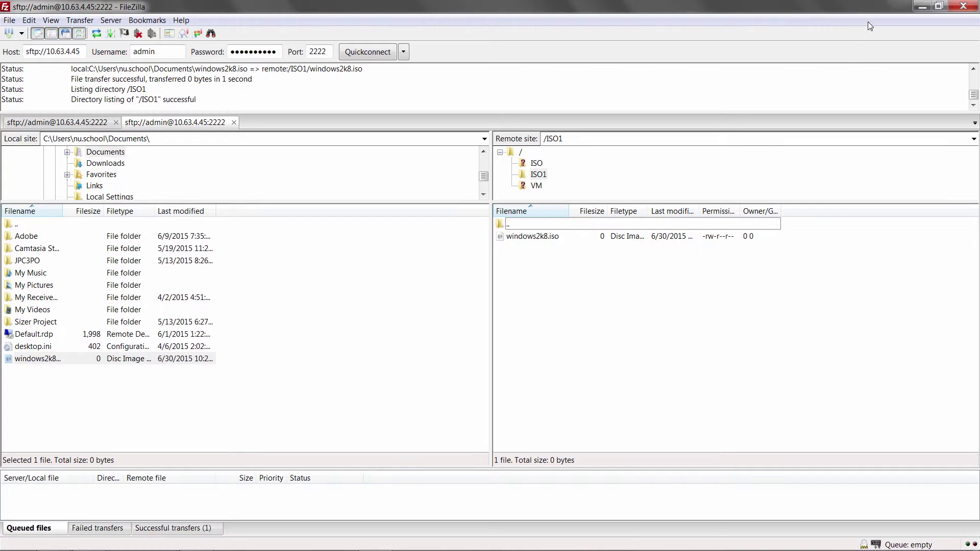
# - Switch to the browser and download the stable virtio-win ISO from Fedora's Windows Virtio Drivers page
pyautogui.click(923, 6)
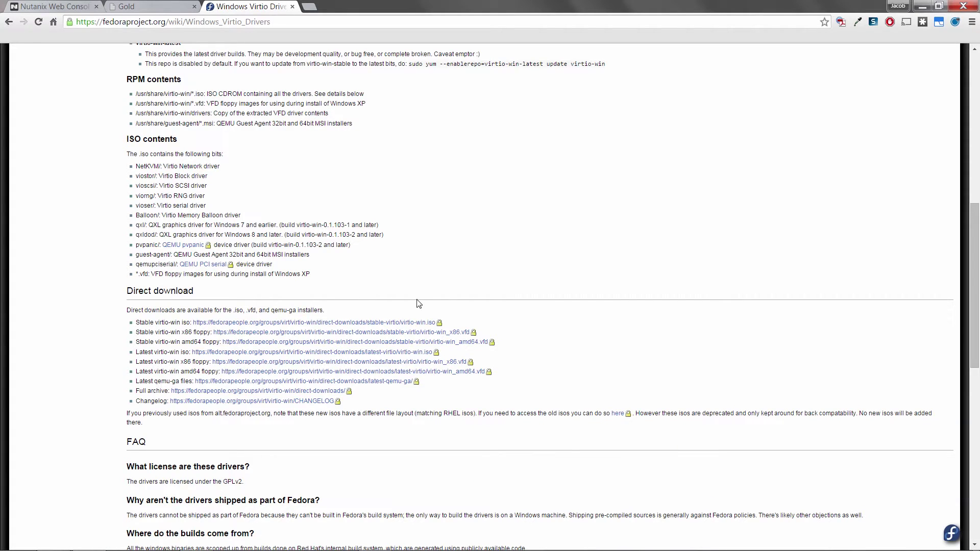
pyautogui.click(388, 325)
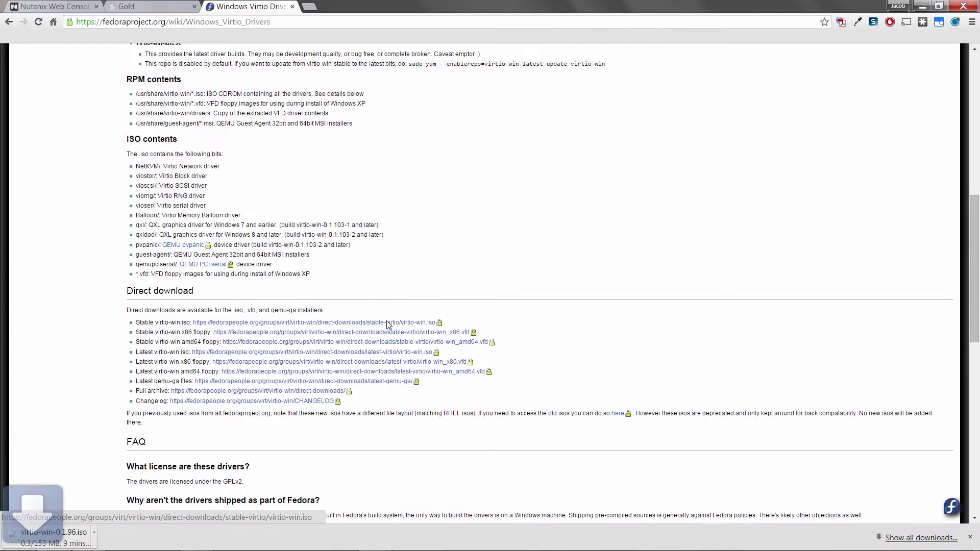
# - Switch back to FileZilla and upload the downloaded virtio-win ISO to the remote server
pyautogui.moveTo(509, 550)
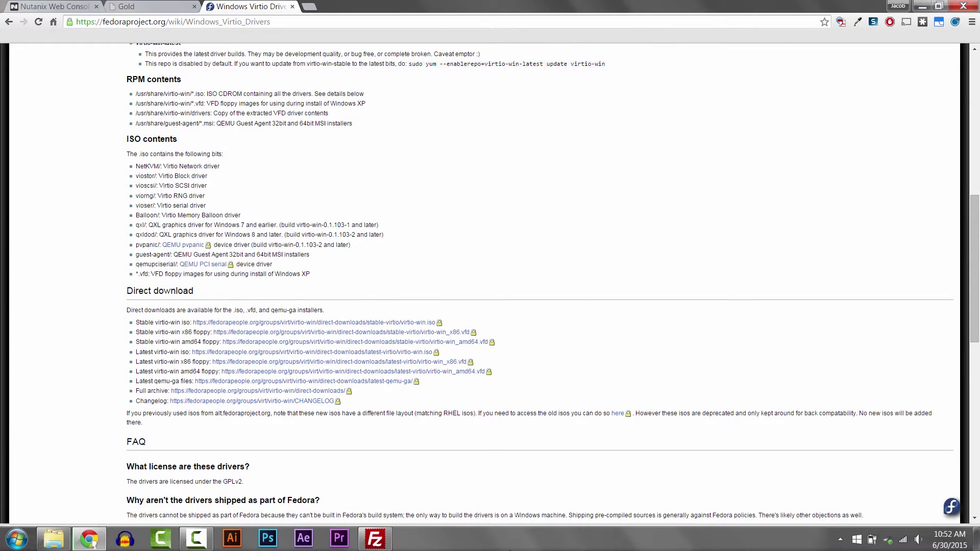
pyautogui.moveTo(376, 538)
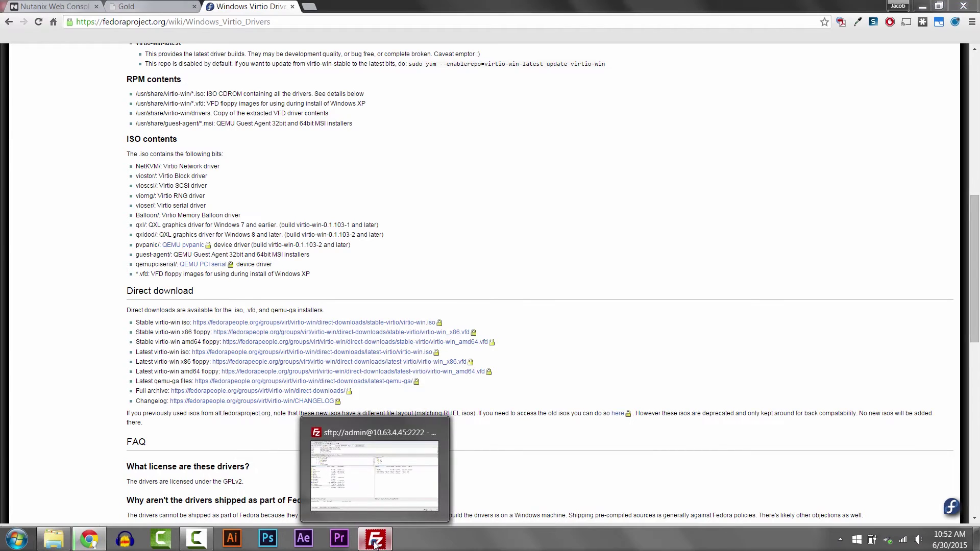
pyautogui.click(376, 475)
pyautogui.click(72, 236)
pyautogui.moveTo(72, 237); pyautogui.dragTo(686, 308)
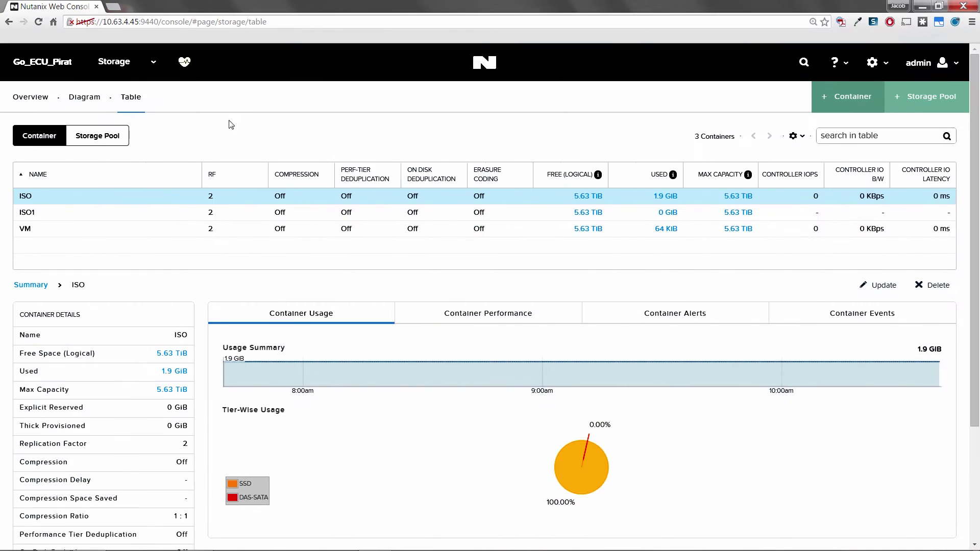
# - In the Nutanix console's VM section, start creating a virtual machine named Gold with 4096 MiB of memory
pyautogui.click(117, 60)
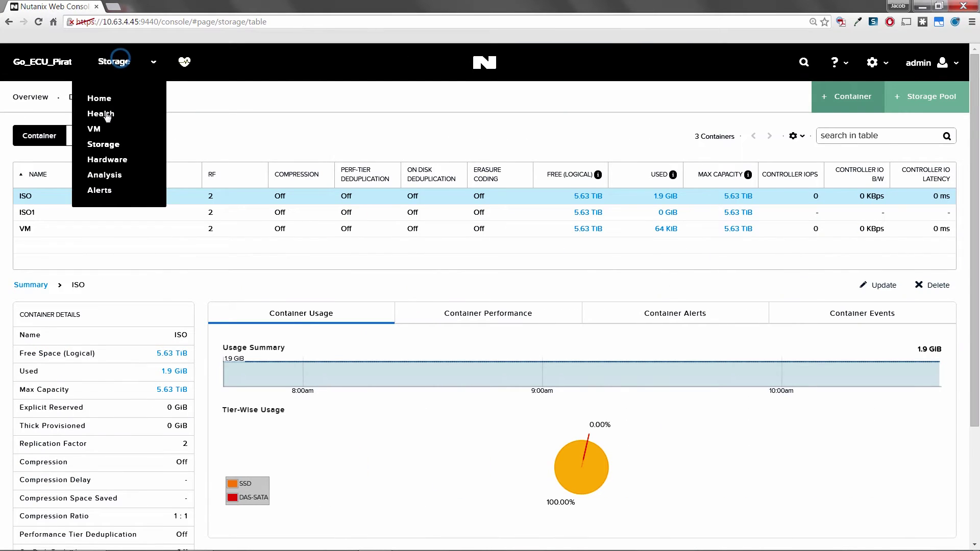
pyautogui.click(96, 129)
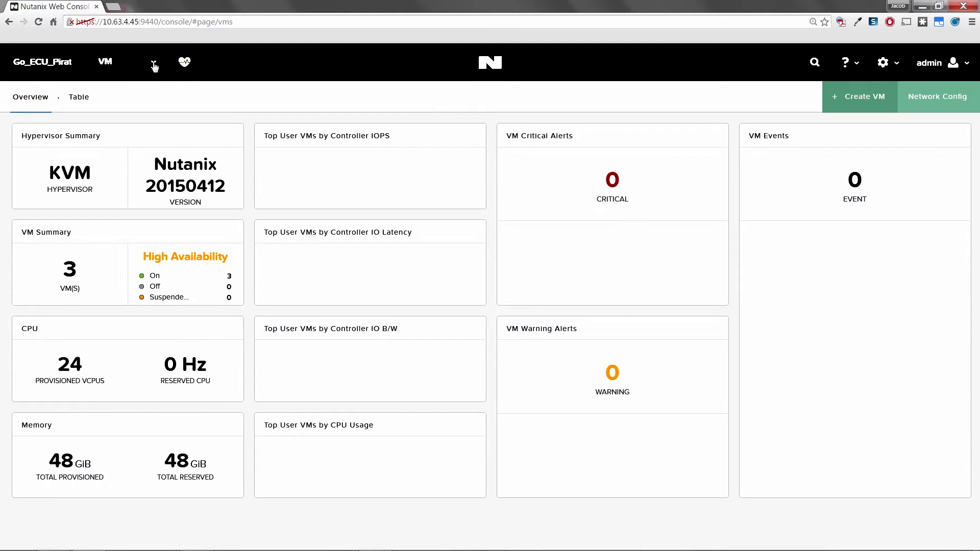
pyautogui.click(848, 99)
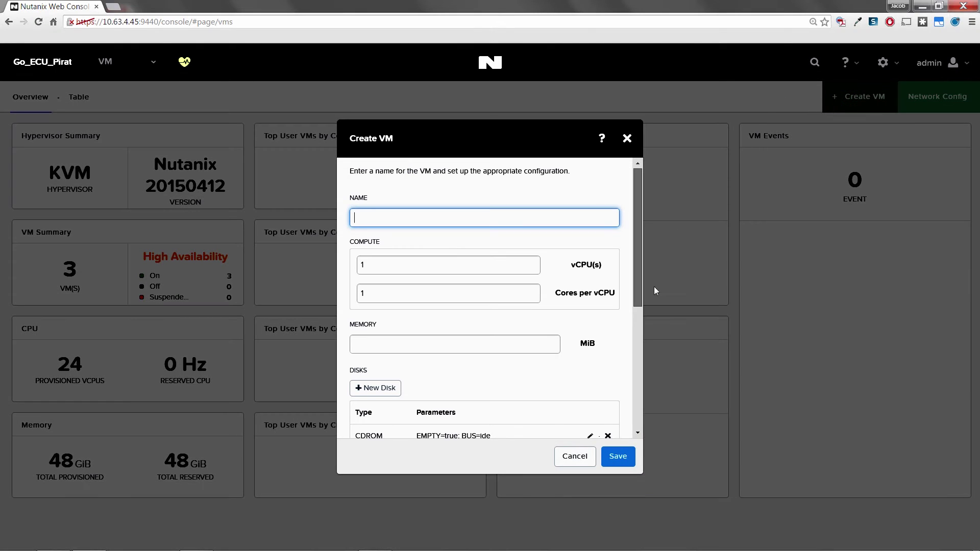
pyautogui.click(452, 215)
pyautogui.write('Go')
pyautogui.click(408, 343)
pyautogui.write('4096')
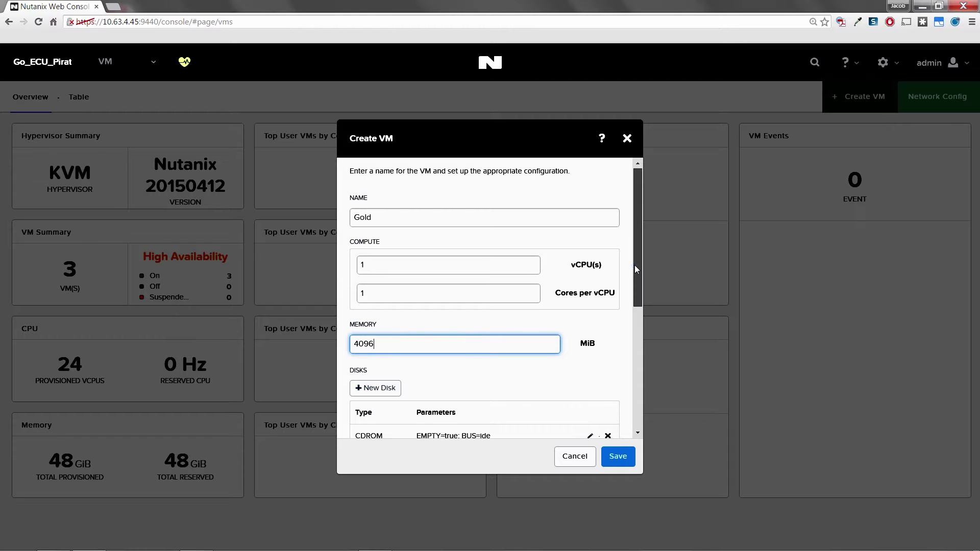
# - Add a 40 GiB SCSI disk allocated on the VM container to the new virtual machine
pyautogui.scroll(-2, 581, 320)
pyautogui.click(369, 282)
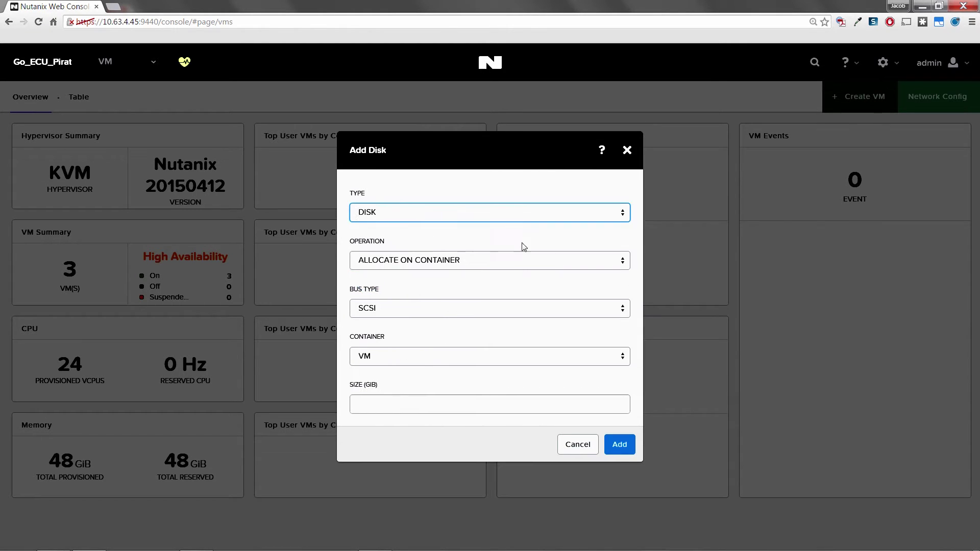
pyautogui.click(440, 409)
pyautogui.write('40')
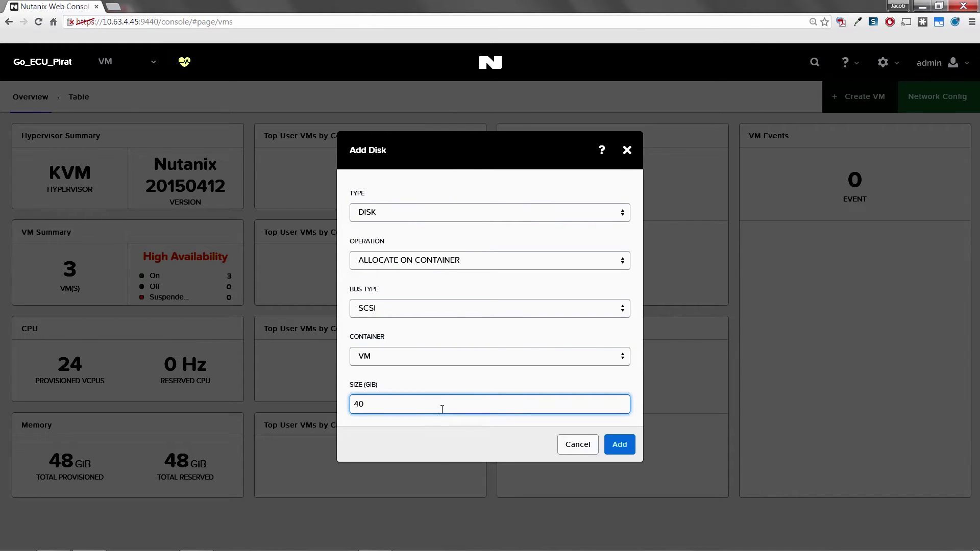
pyautogui.click(618, 443)
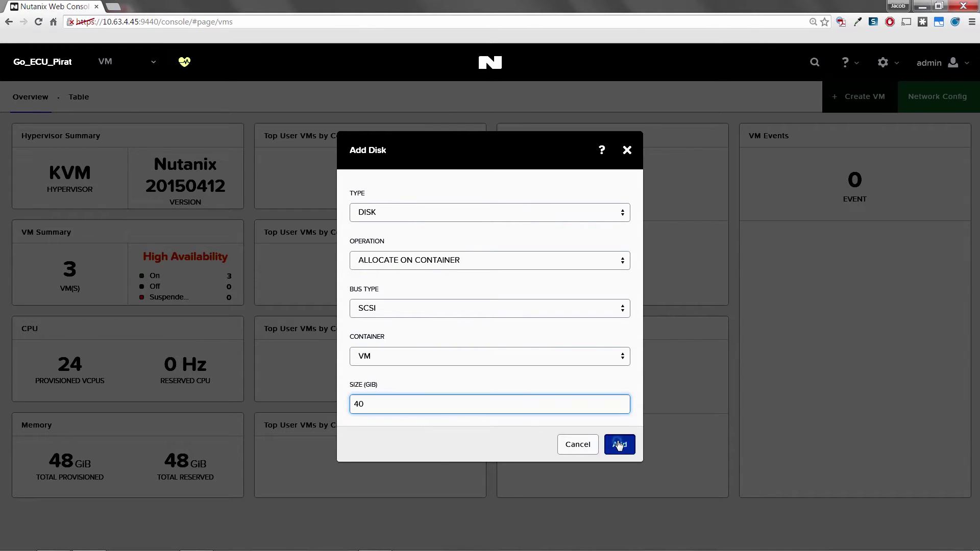
# - Add a network adapter on vlan.1337 to the new virtual machine
pyautogui.click(375, 245)
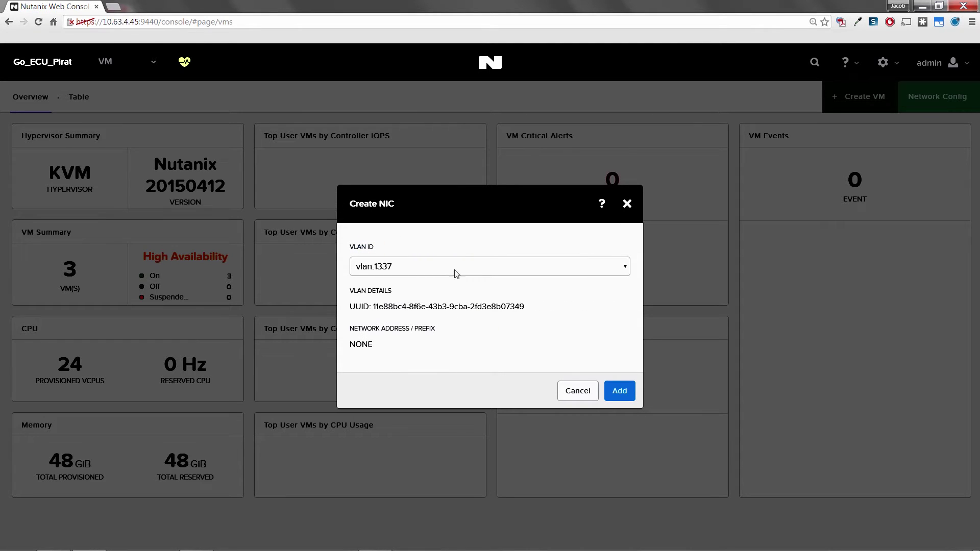
pyautogui.click(619, 392)
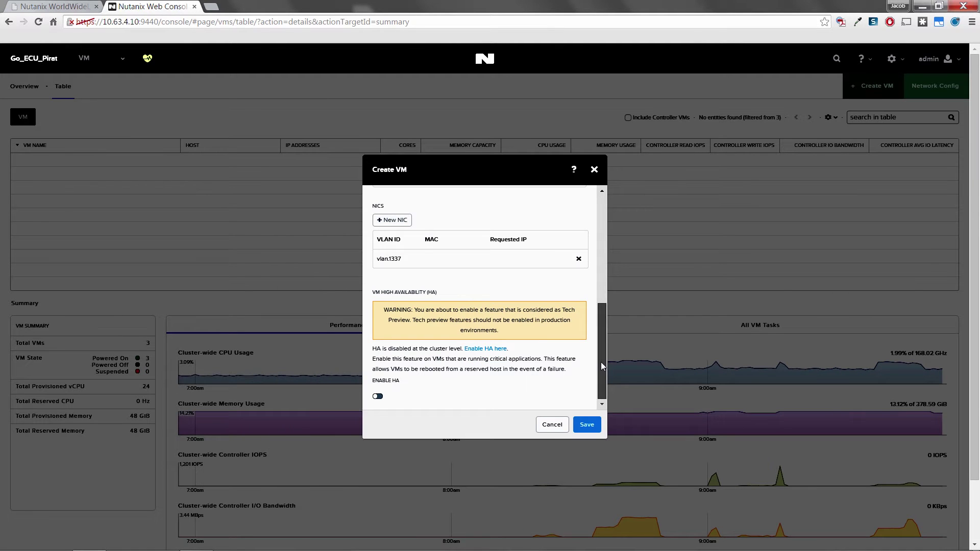
# - Update the VM's empty CD-ROM to clone from the NDFS file /ISO/en_windows_server_2008_x86_dvd_x14-26710.iso
pyautogui.moveTo(602, 362); pyautogui.dragTo(608, 306)
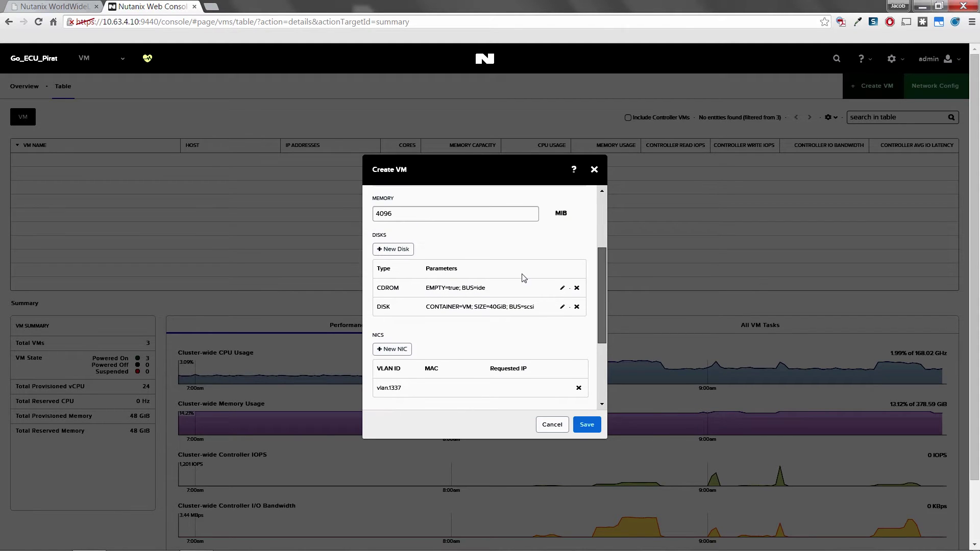
pyautogui.click(563, 289)
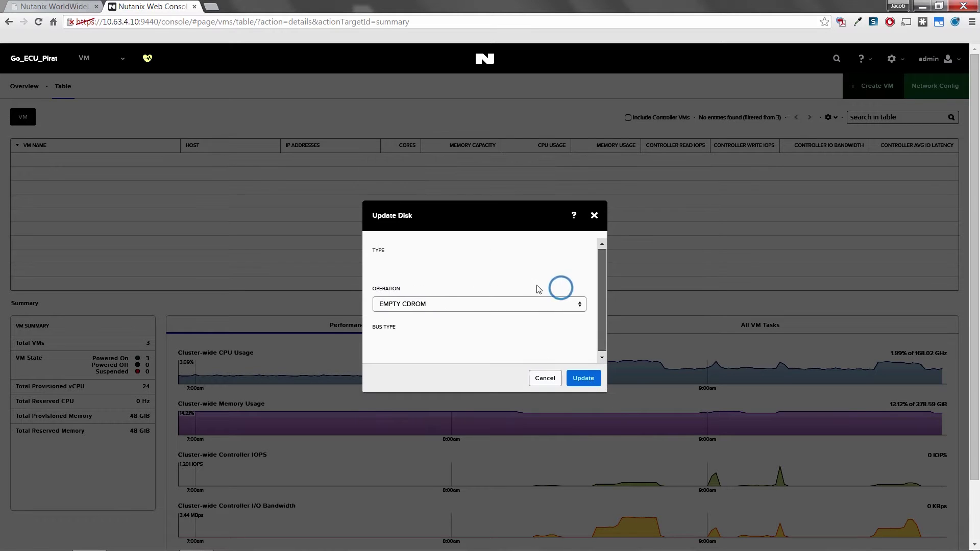
pyautogui.click(581, 305)
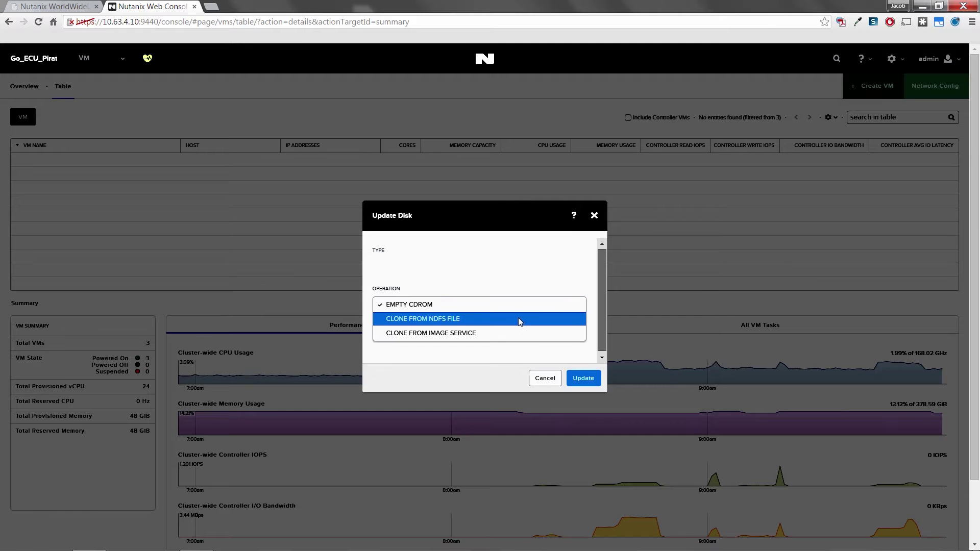
pyautogui.click(515, 317)
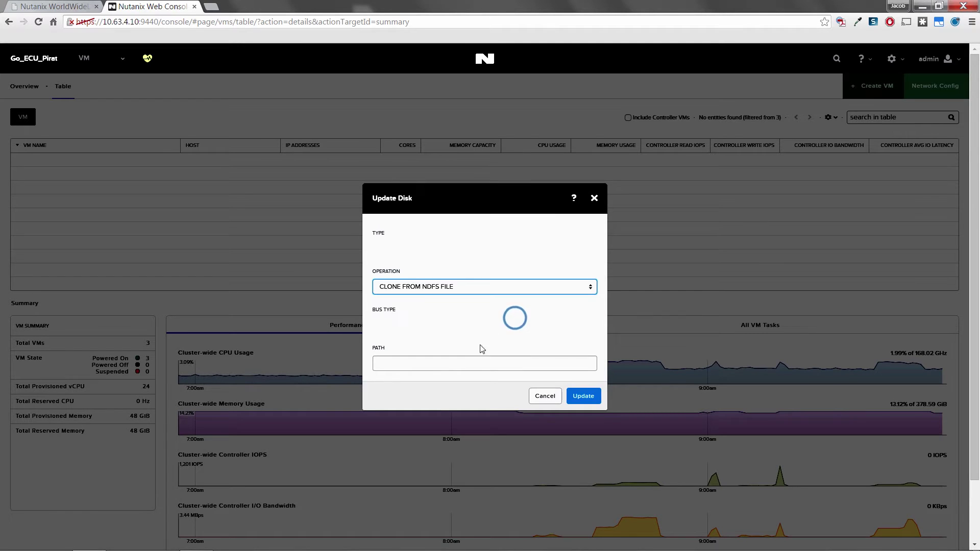
pyautogui.click(468, 363)
pyautogui.write('/I')
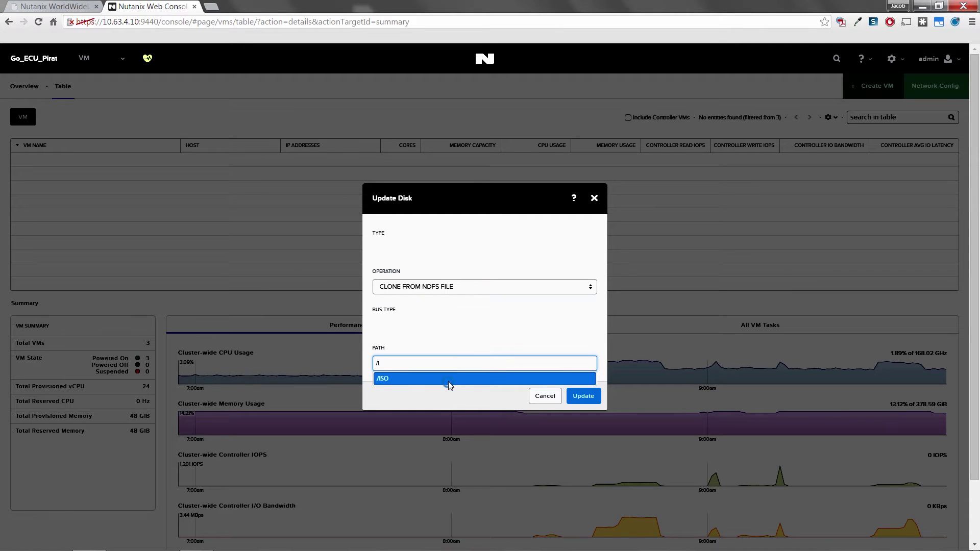
pyautogui.click(448, 380)
pyautogui.write('/w')
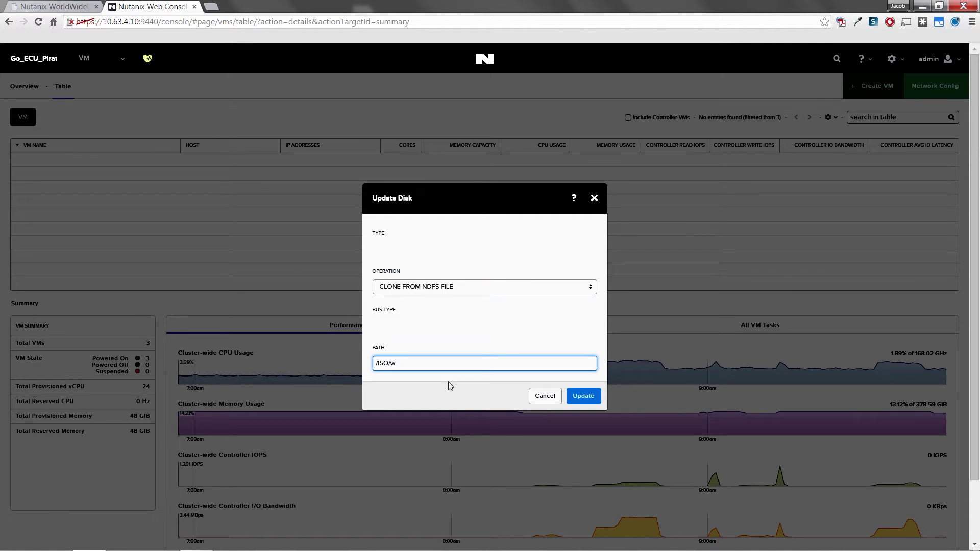
pyautogui.press('BackSpace')
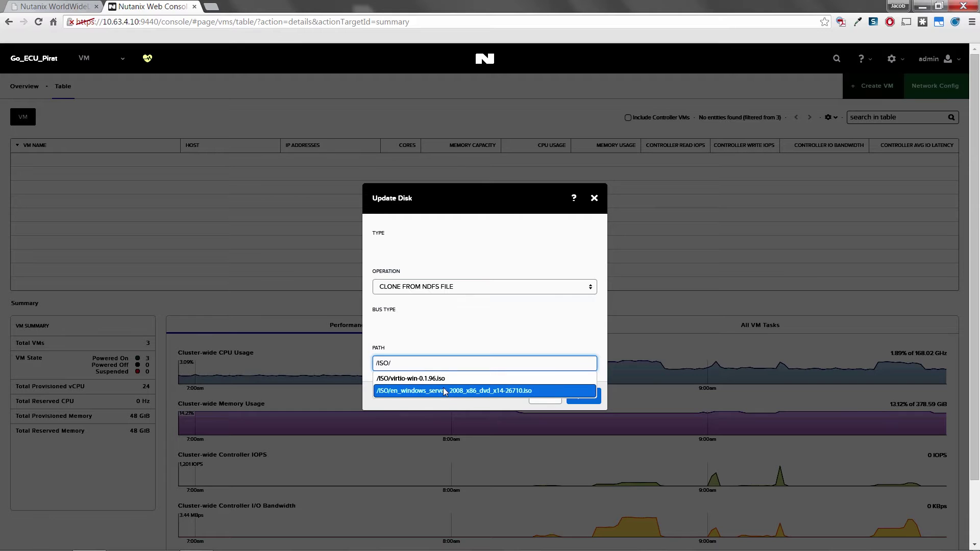
pyautogui.click(442, 390)
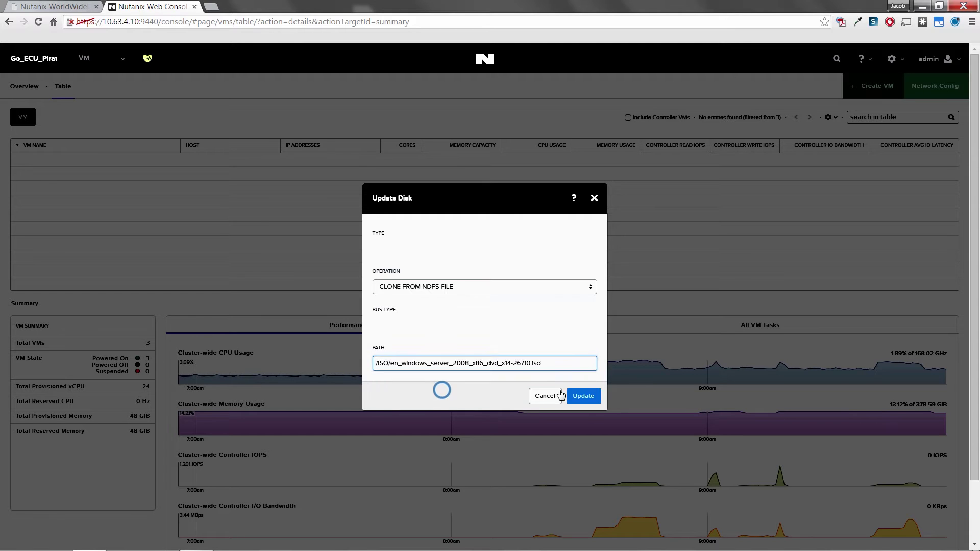
pyautogui.click(591, 395)
# - Add a second IDE CD-ROM cloned from the NDFS file /ISO/virtio-win-0.1.96.iso and save the new virtual machine
pyautogui.moveTo(602, 342); pyautogui.dragTo(606, 283)
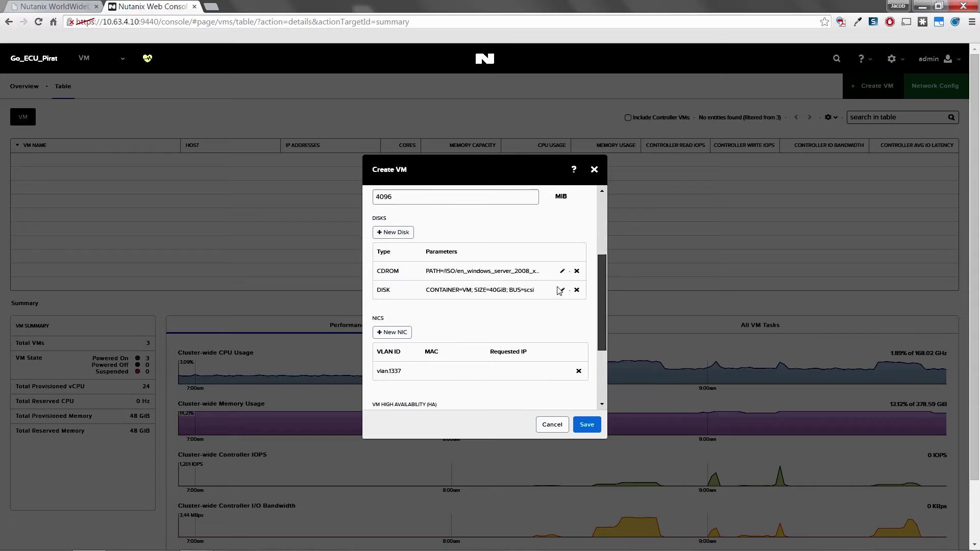
pyautogui.click(393, 234)
pyautogui.click(485, 227)
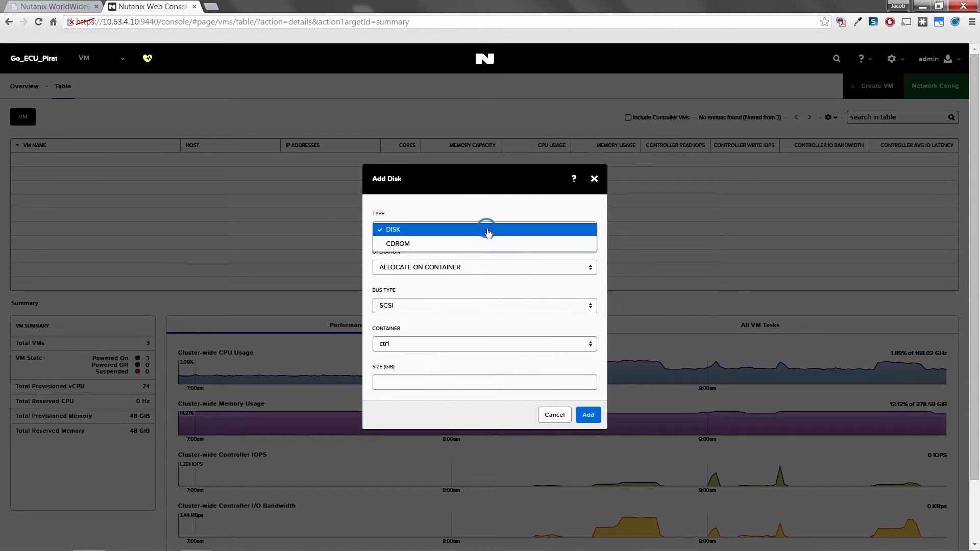
pyautogui.click(476, 245)
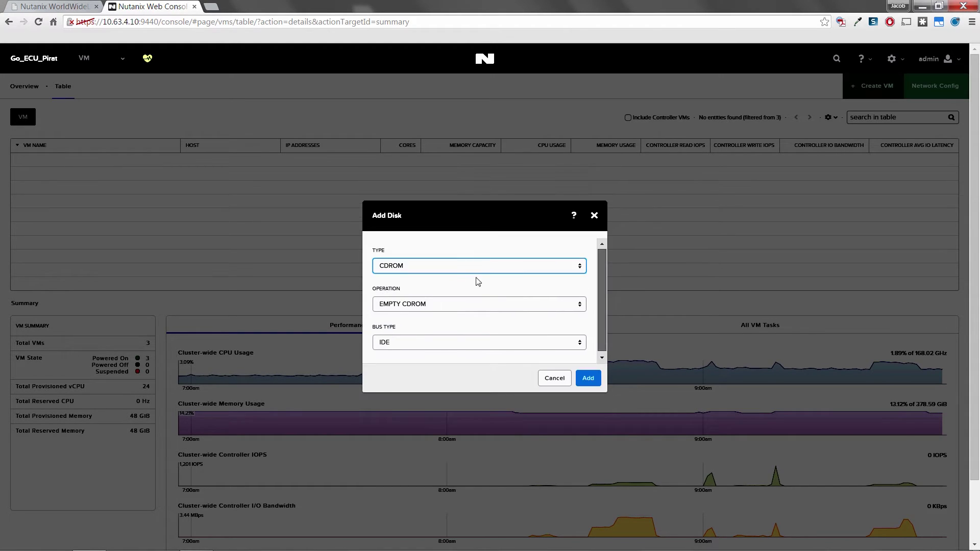
pyautogui.click(476, 306)
pyautogui.click(468, 318)
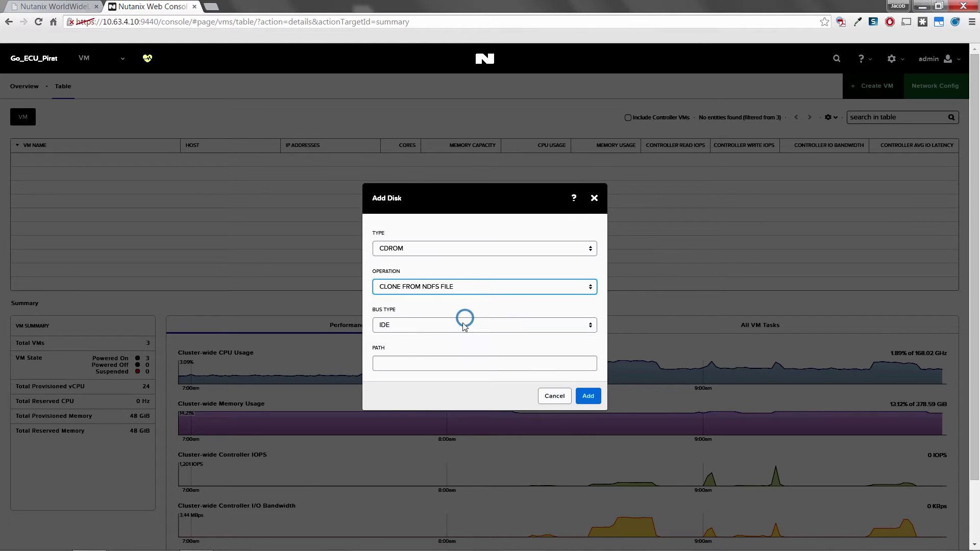
pyautogui.click(441, 361)
pyautogui.write('/Is')
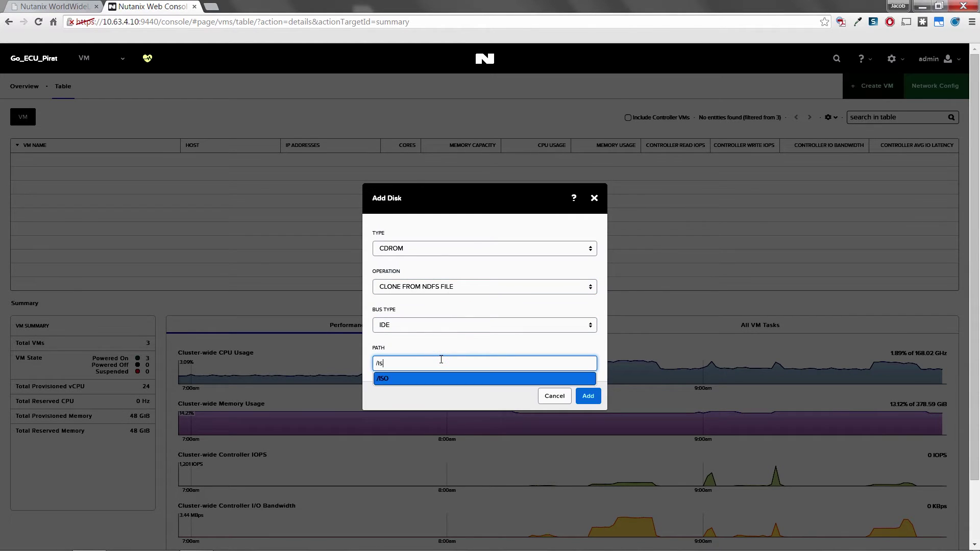
pyautogui.write('o')
pyautogui.click(422, 379)
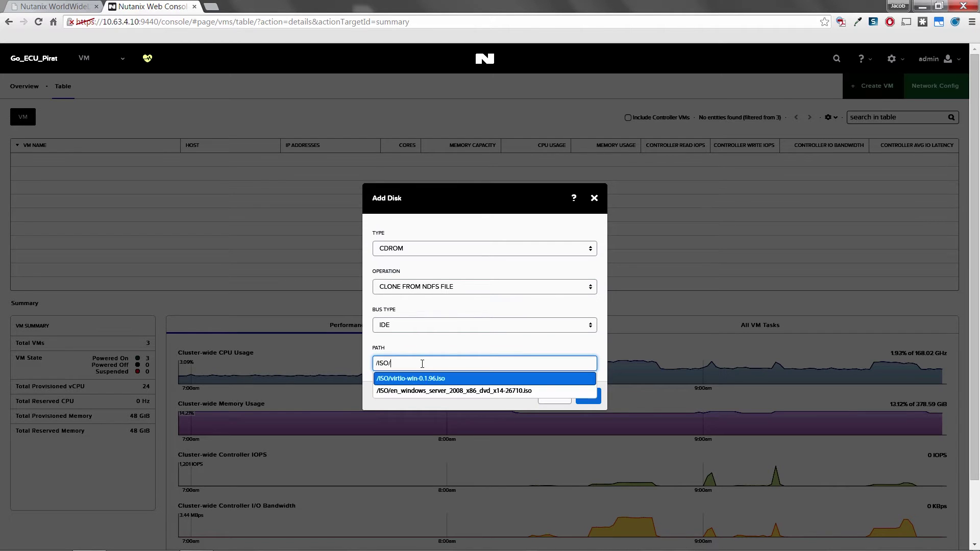
pyautogui.click(419, 379)
pyautogui.click(587, 396)
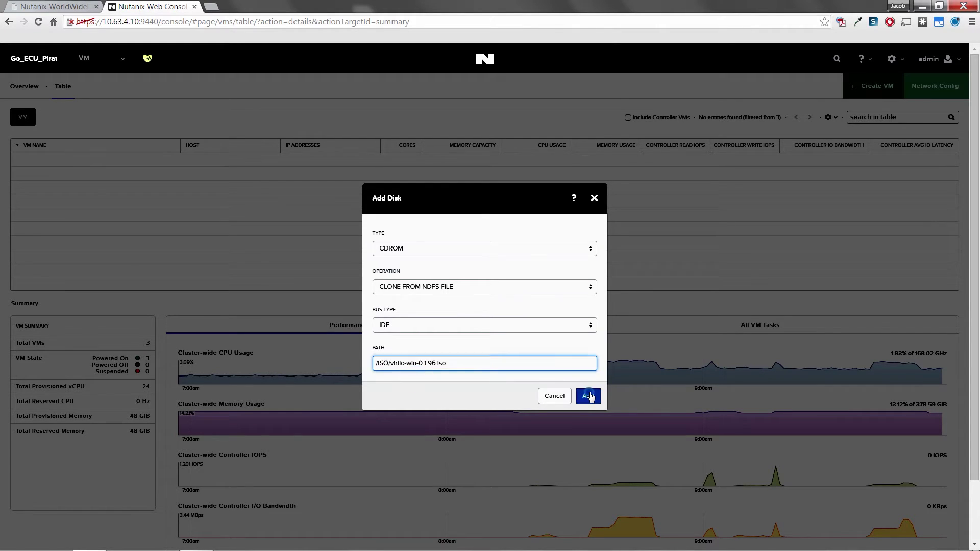
pyautogui.moveTo(600, 352)
pyautogui.mouseDown()
pyautogui.moveTo(604, 222)
pyautogui.moveTo(601, 363)
pyautogui.mouseUp()
pyautogui.click(586, 425)
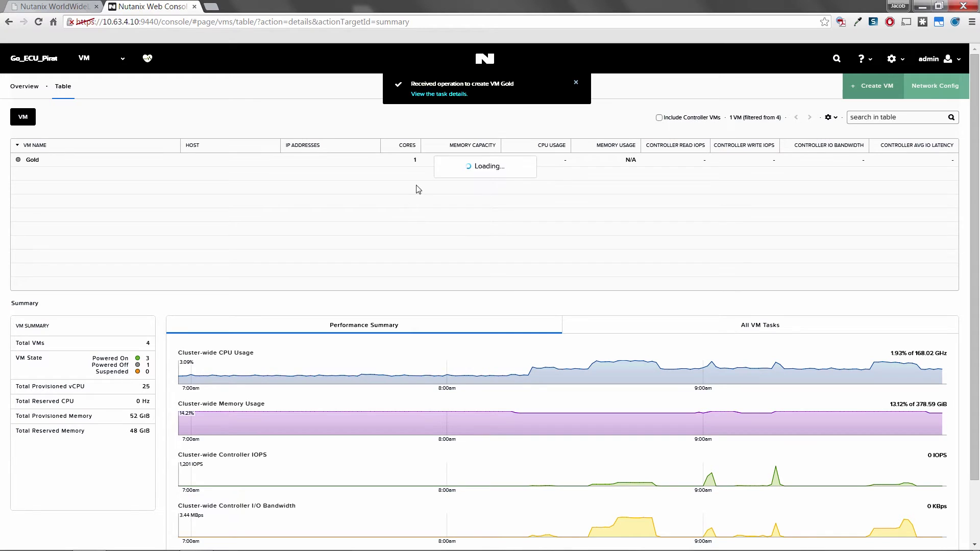
# - Power on the Gold virtual machine and launch its console
pyautogui.click(365, 161)
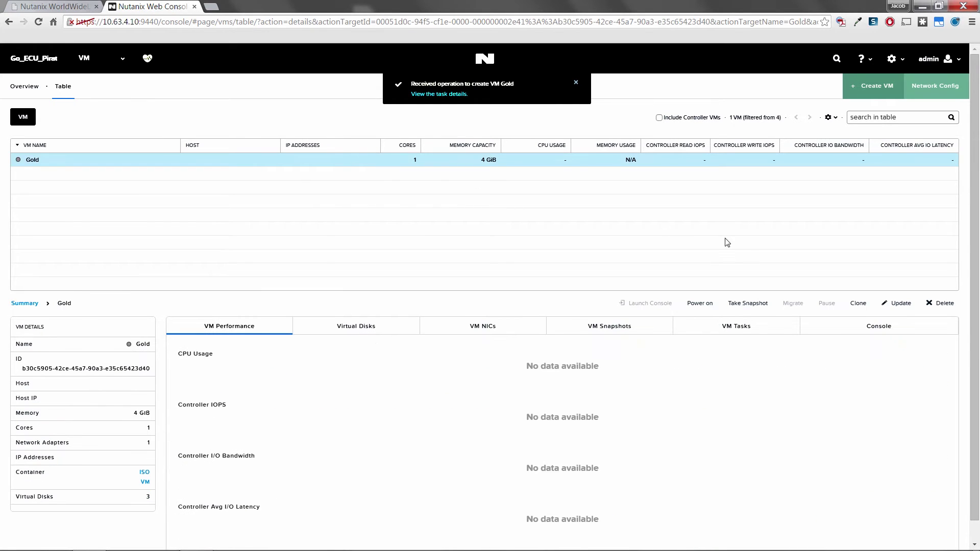
pyautogui.click(699, 304)
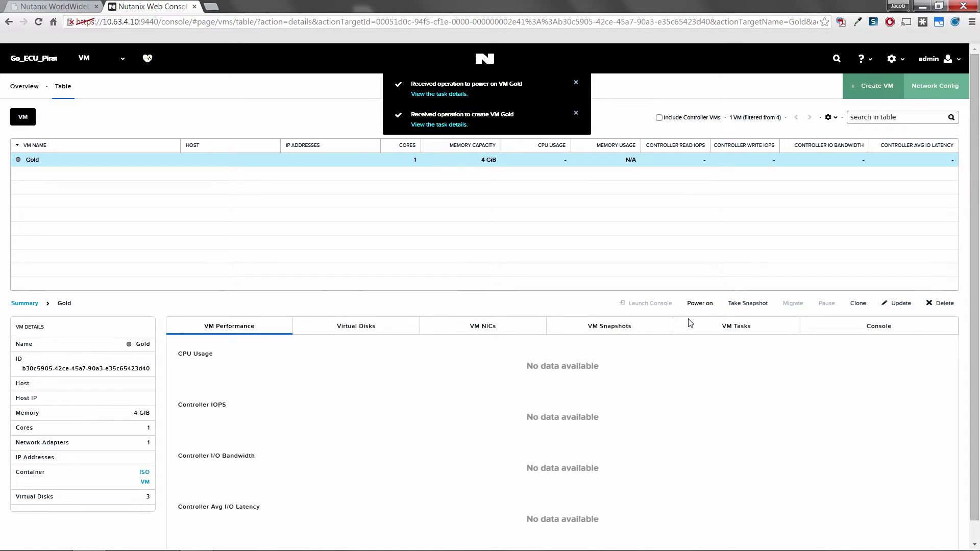
pyautogui.click(636, 304)
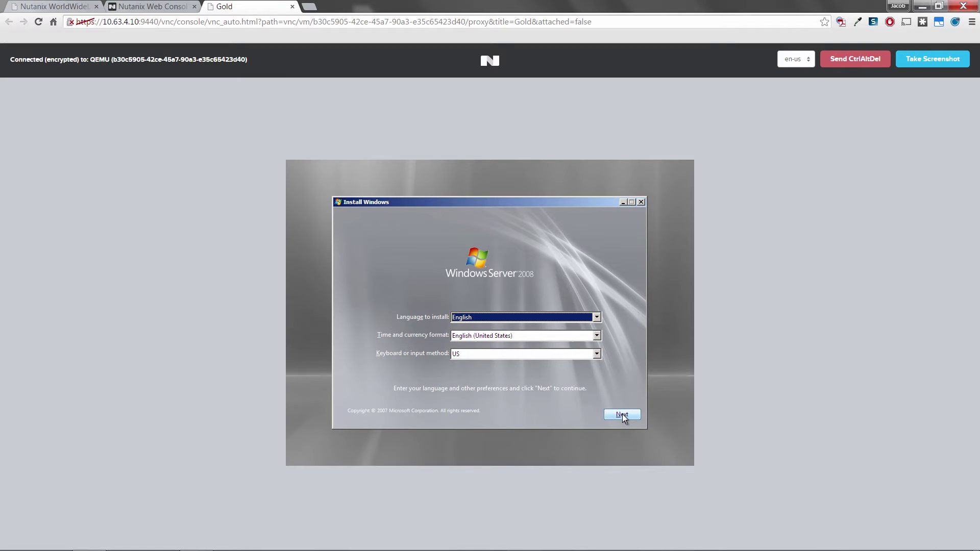
# - Start a Custom (advanced) installation of Windows Server 2008 Standard (Full Installation) with English and US settings, accepting the license terms
pyautogui.click(622, 415)
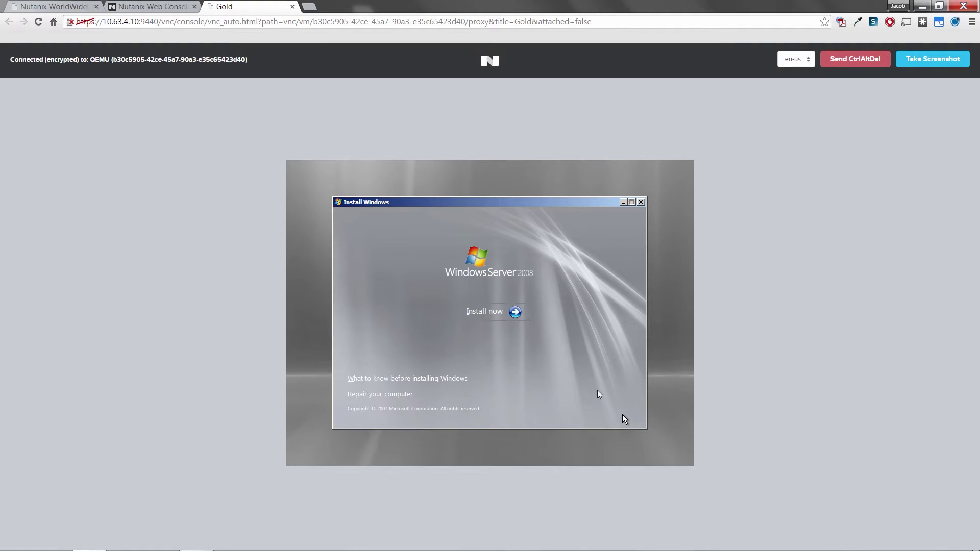
pyautogui.click(486, 313)
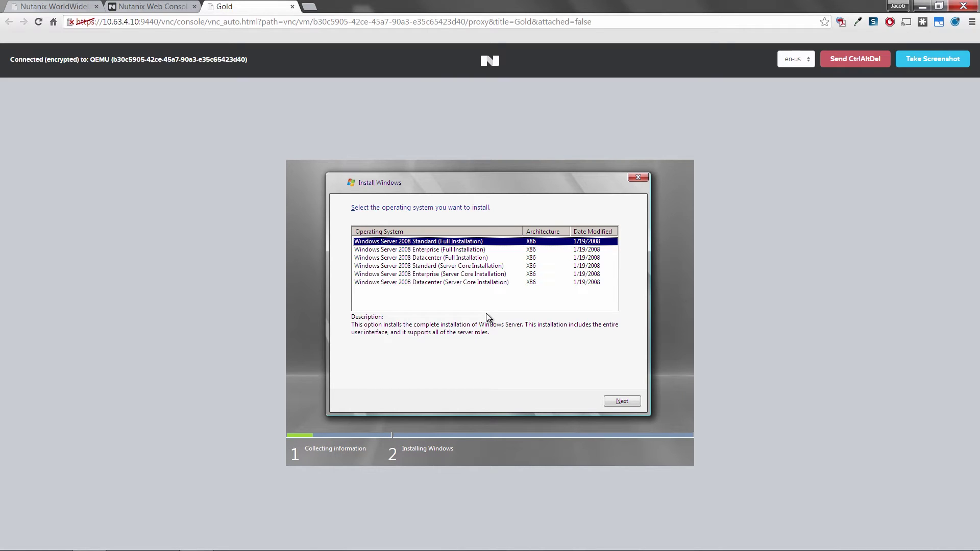
pyautogui.click(617, 402)
pyautogui.click(360, 379)
pyautogui.click(608, 399)
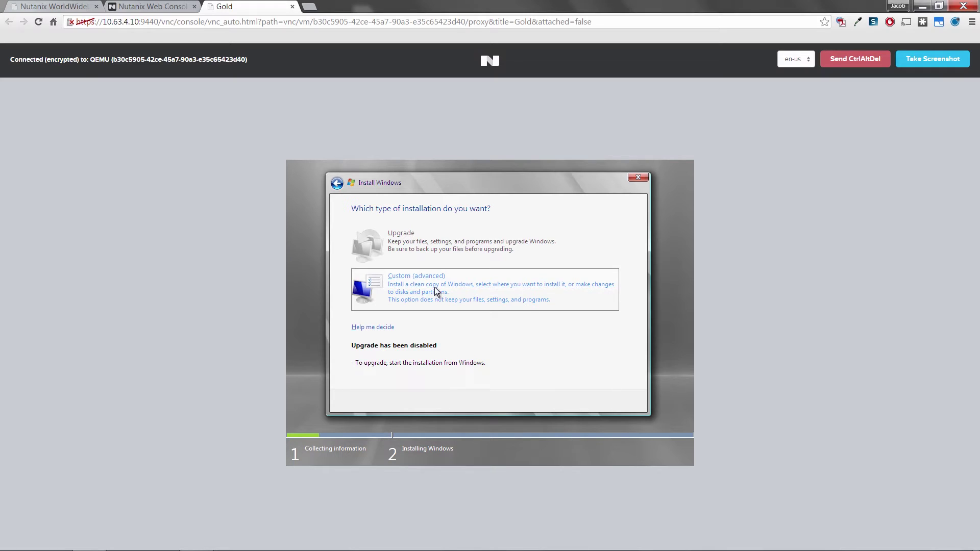
pyautogui.click(449, 293)
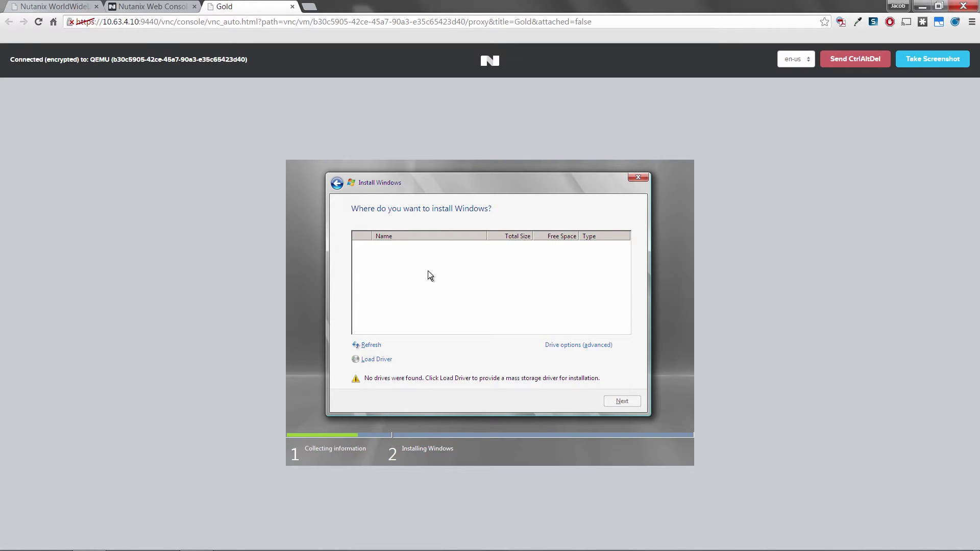
# - Load the Red Hat VirtIO SCSI driver from vioscsi\2k8\x86 on the virtio CD and install Windows on Disk 0's unallocated space
pyautogui.click(374, 359)
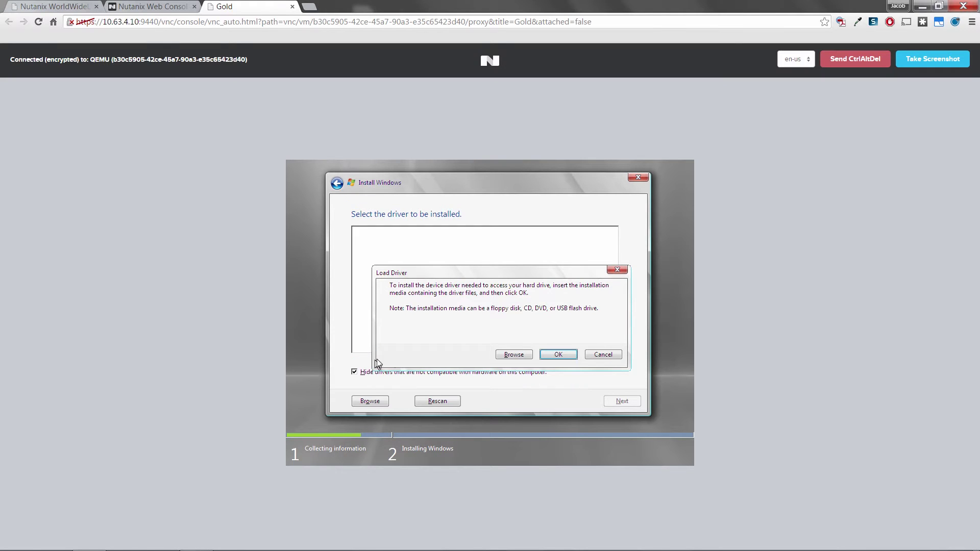
pyautogui.click(511, 355)
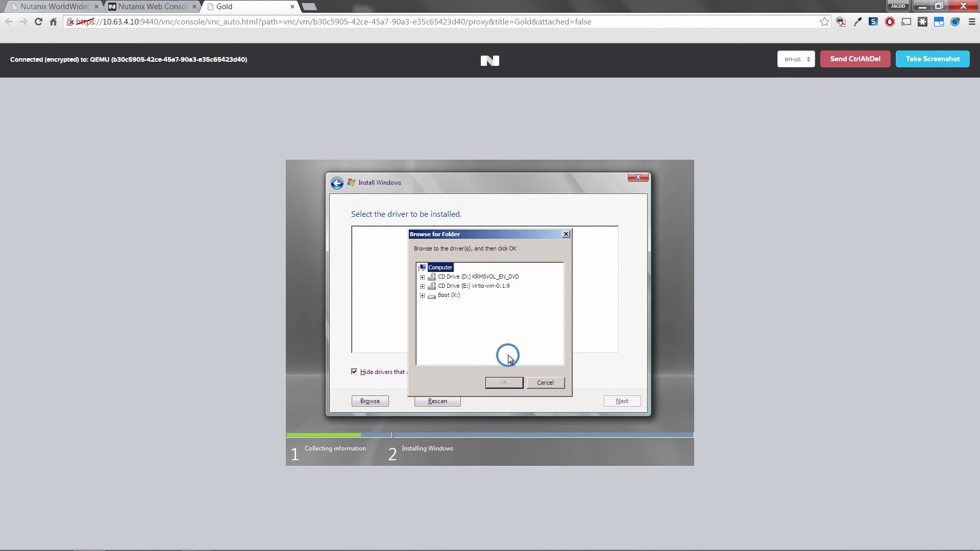
pyautogui.click(422, 287)
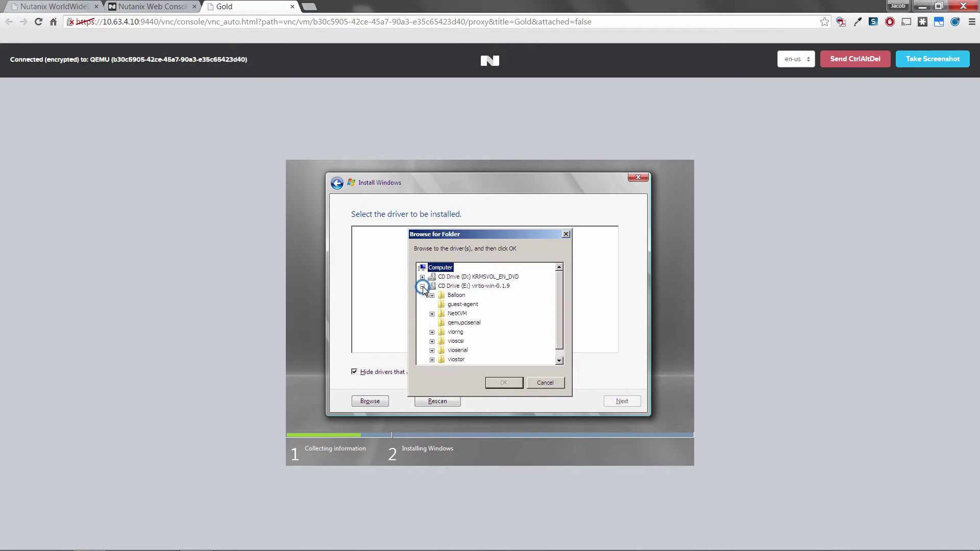
pyautogui.click(433, 342)
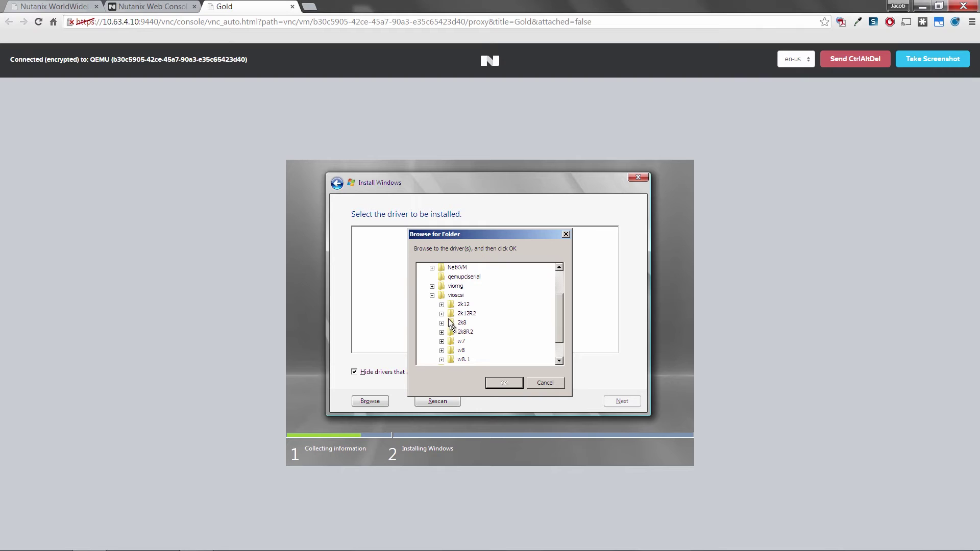
pyautogui.click(442, 323)
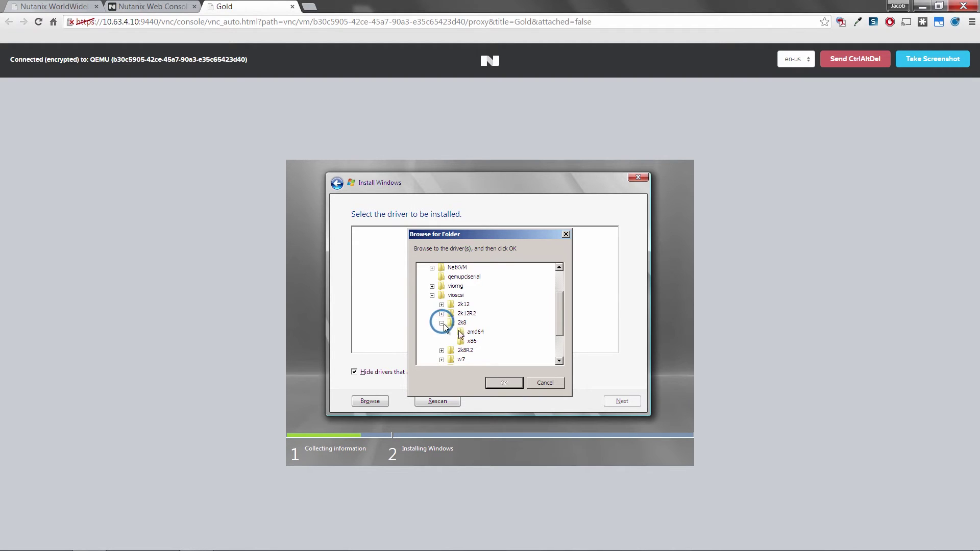
pyautogui.click(468, 341)
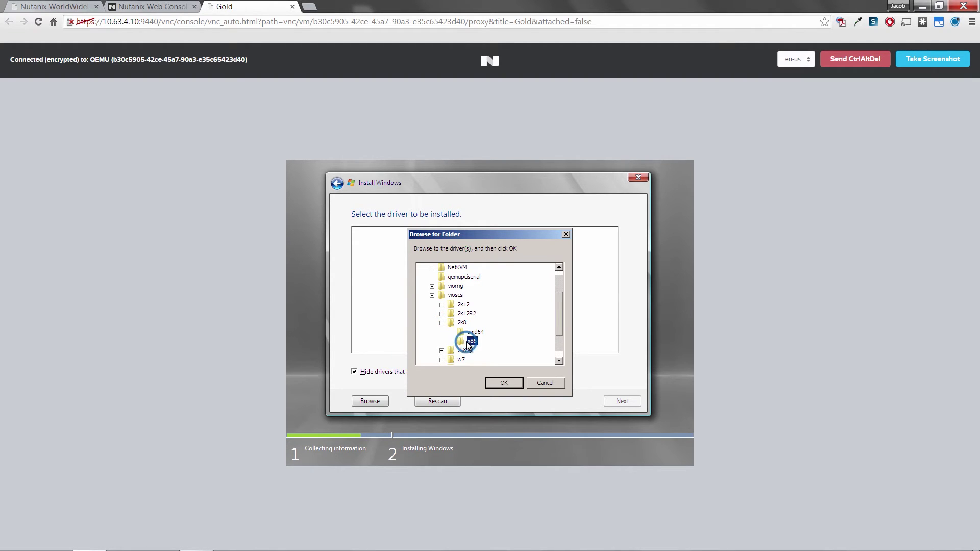
pyautogui.click(494, 382)
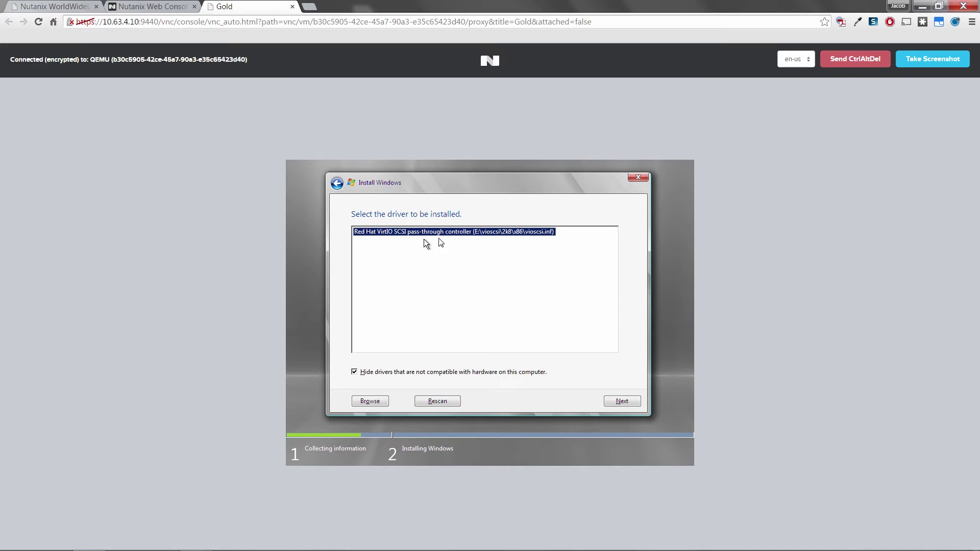
pyautogui.click(616, 402)
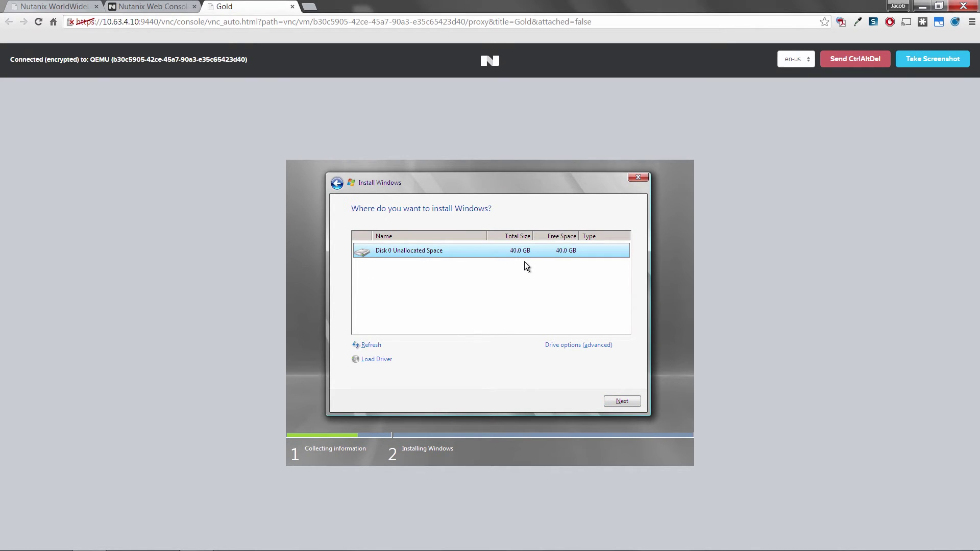
pyautogui.click(622, 402)
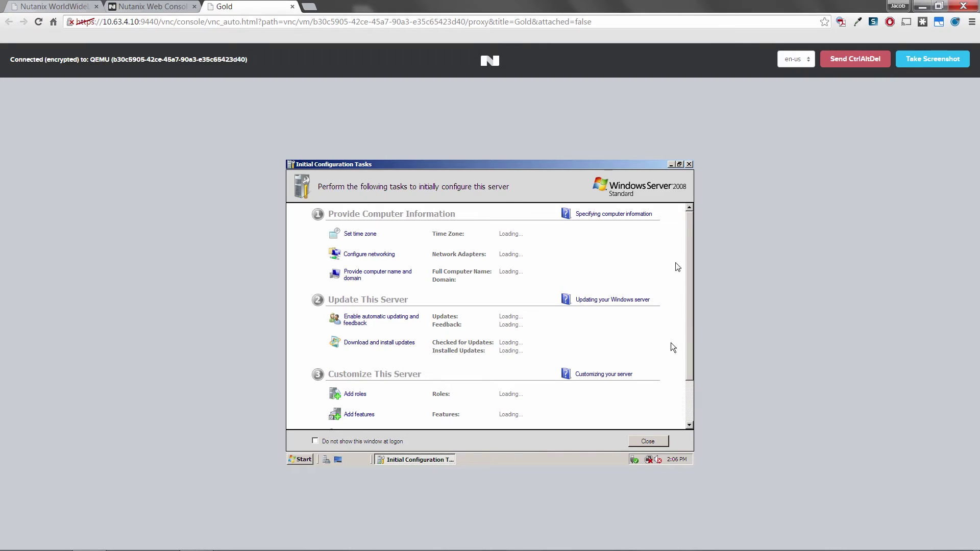
# - Close the Initial Configuration Tasks and Server Manager windows, and open Device Manager from the Control Panel's System page
pyautogui.click(688, 164)
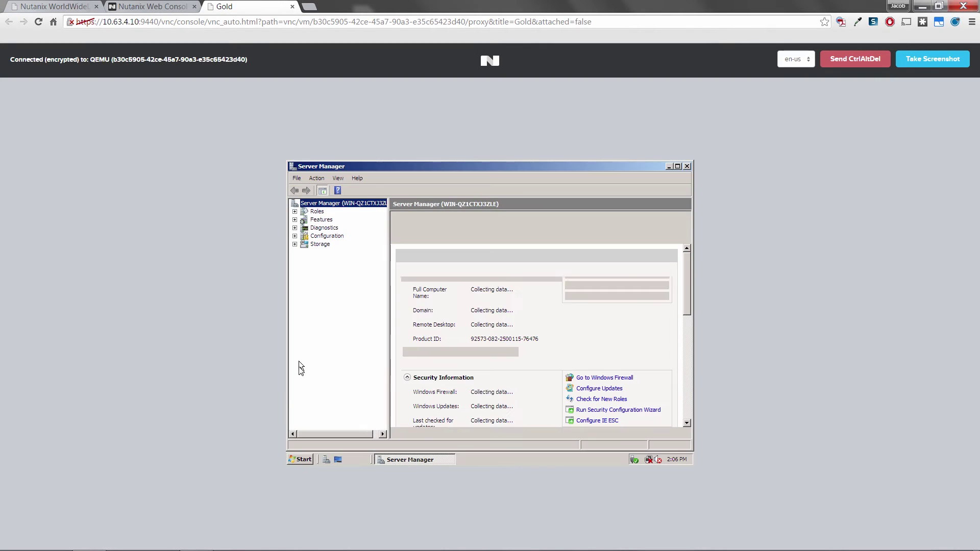
pyautogui.click(686, 167)
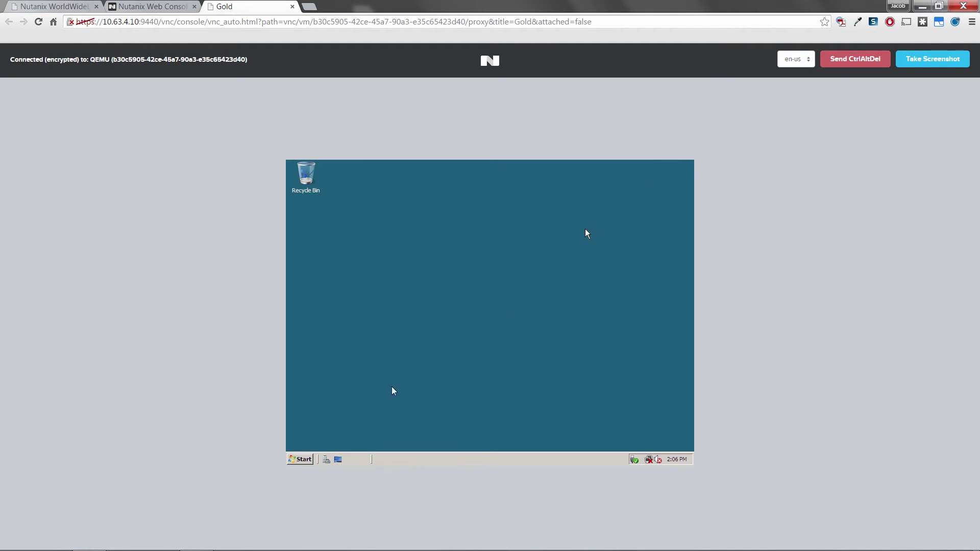
pyautogui.click(302, 460)
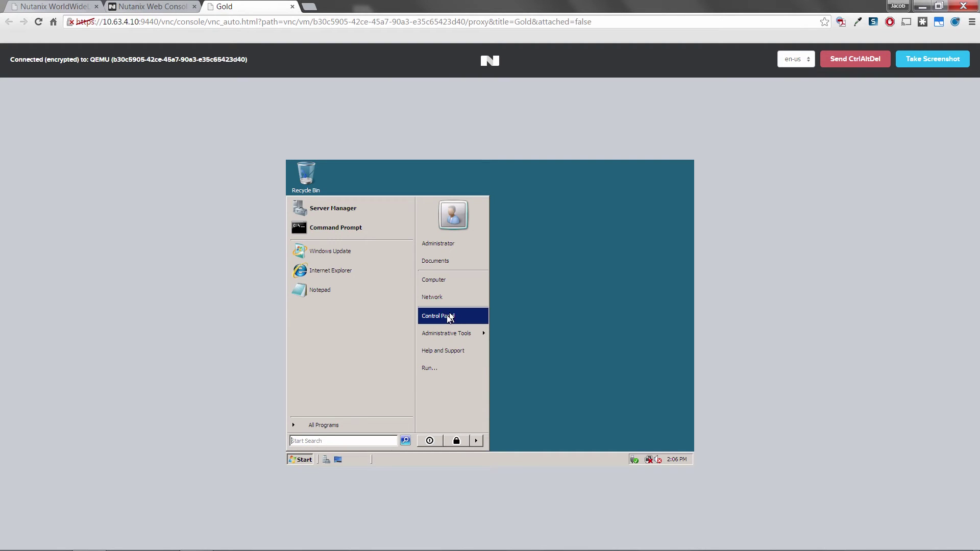
pyautogui.click(446, 316)
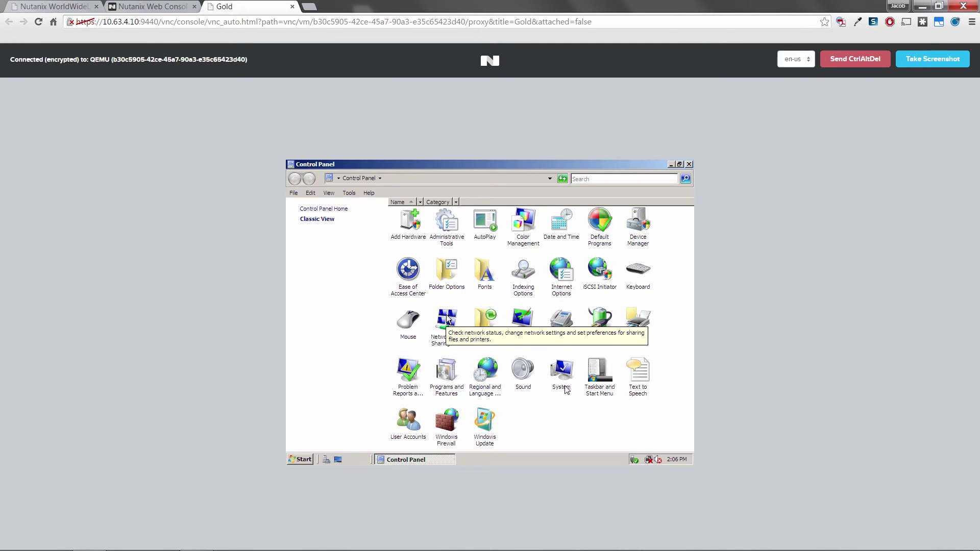
pyautogui.doubleClick(562, 377)
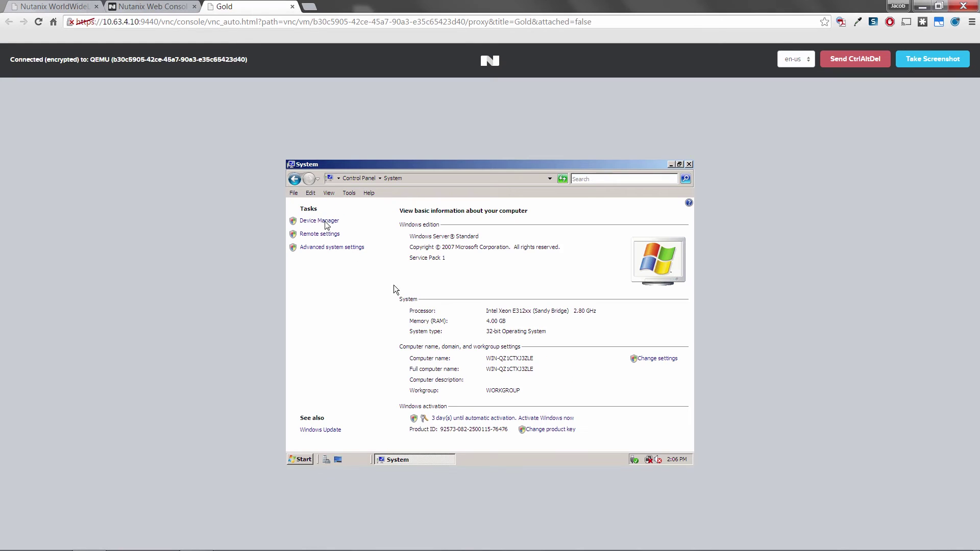
pyautogui.click(319, 221)
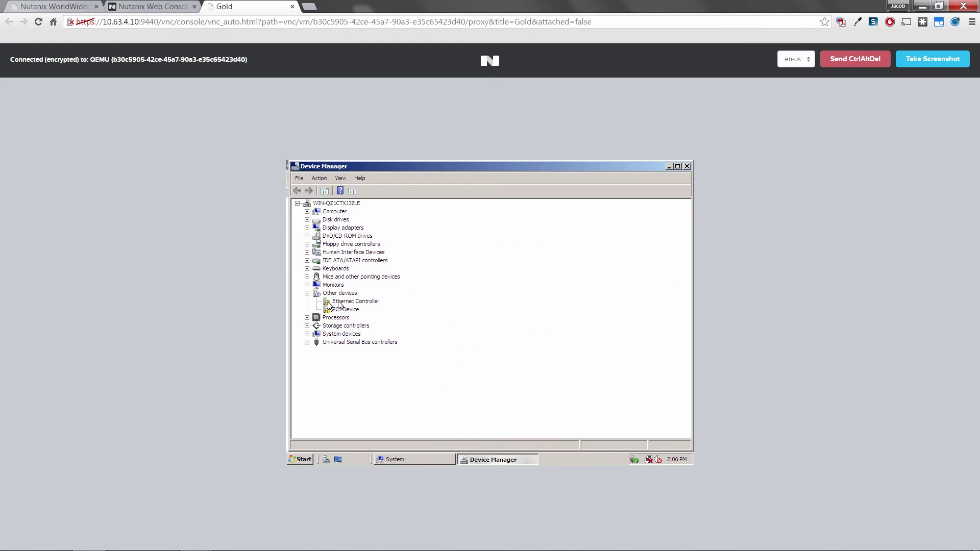
# - Start a manual driver update for the Ethernet Controller, using the NetKVM\2k8\x86 folder on the virtio CD (E:) as the search location
pyautogui.click(364, 302)
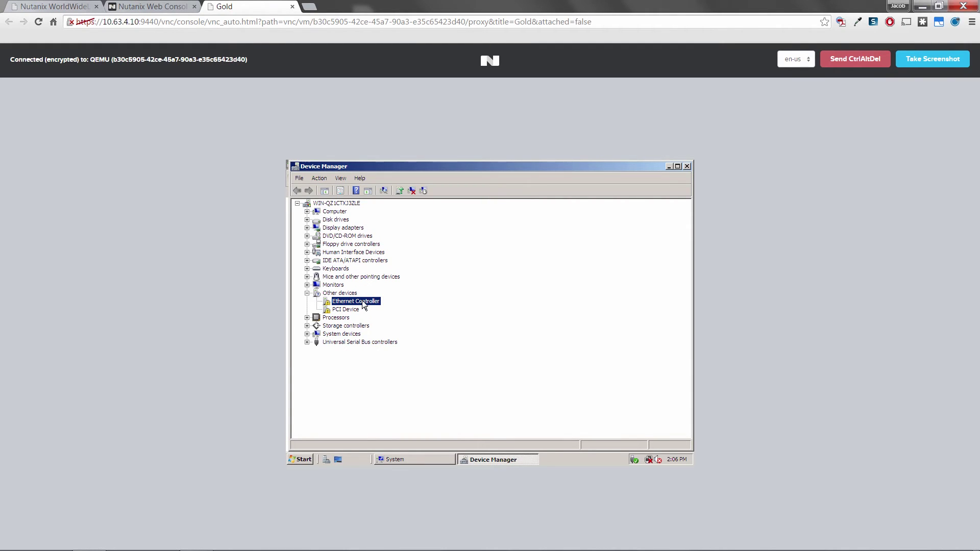
pyautogui.rightClick(364, 305)
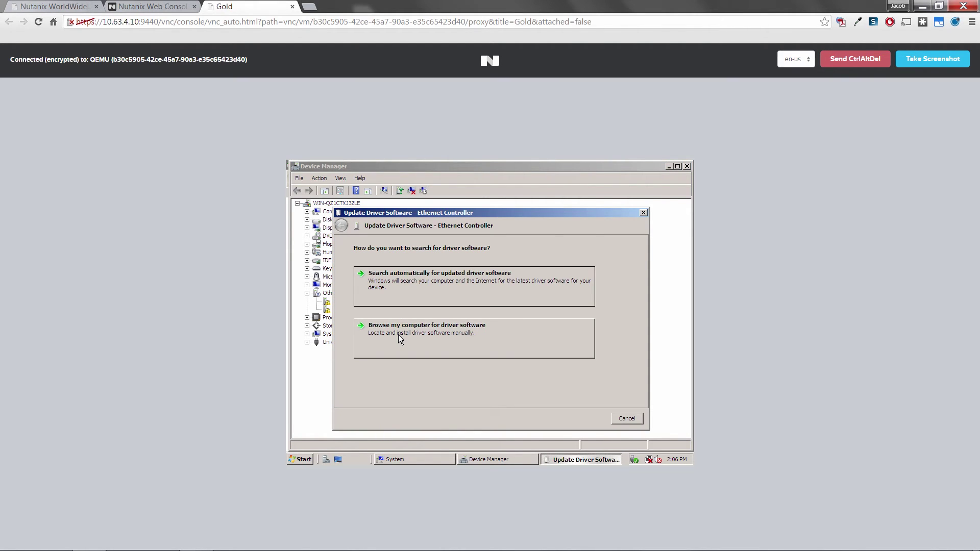
pyautogui.click(398, 335)
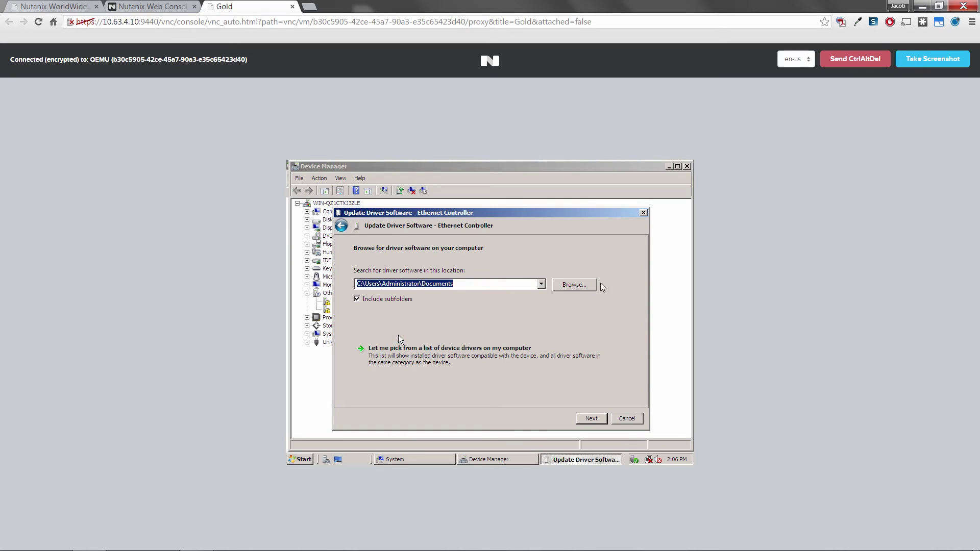
pyautogui.click(583, 286)
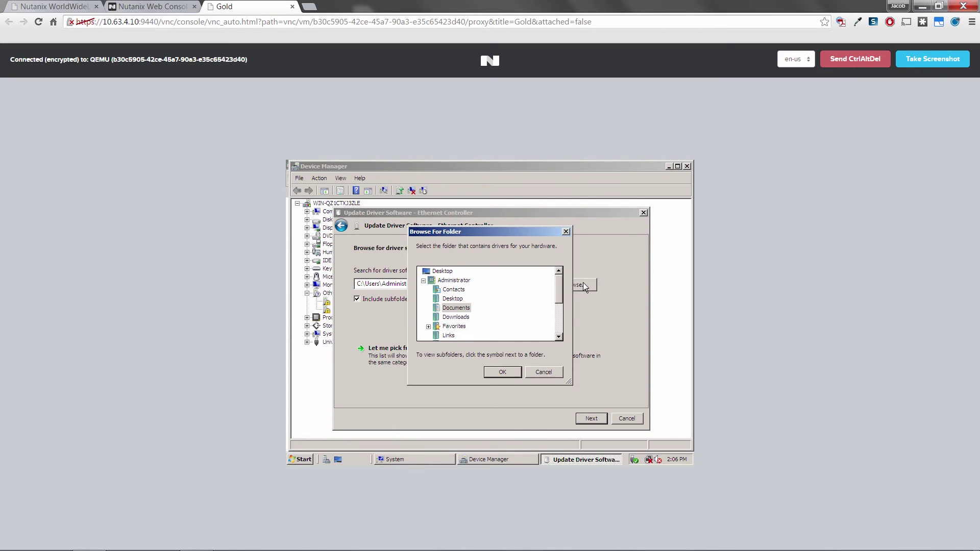
pyautogui.click(421, 280)
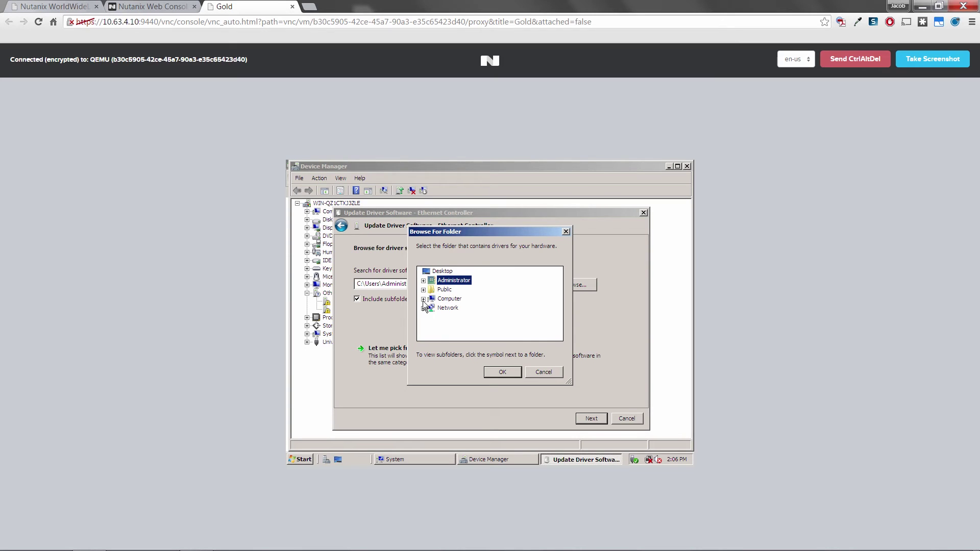
pyautogui.click(423, 299)
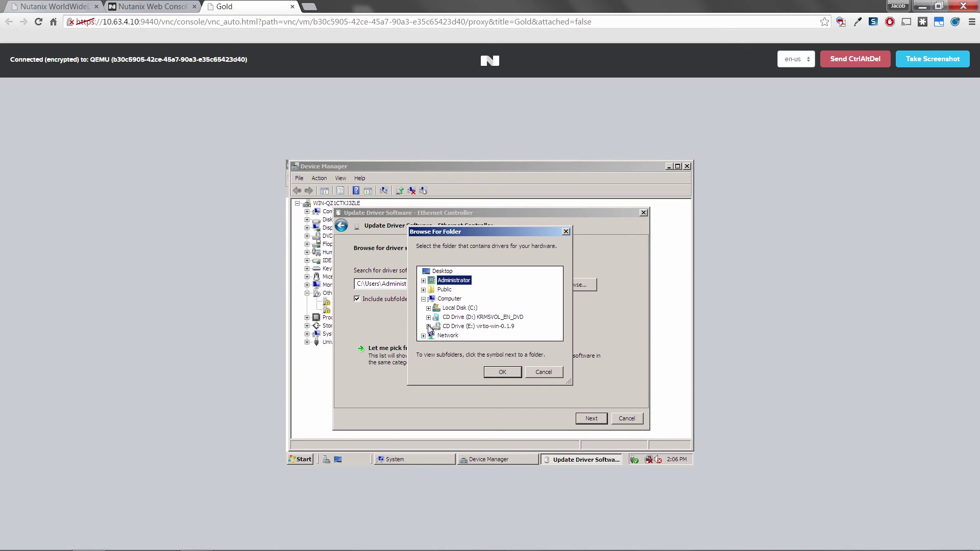
pyautogui.click(429, 326)
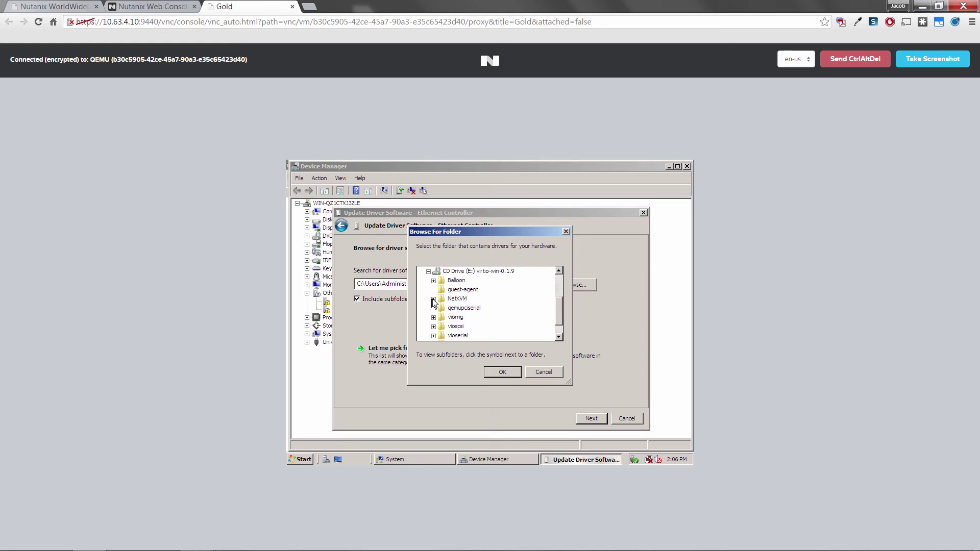
pyautogui.click(433, 300)
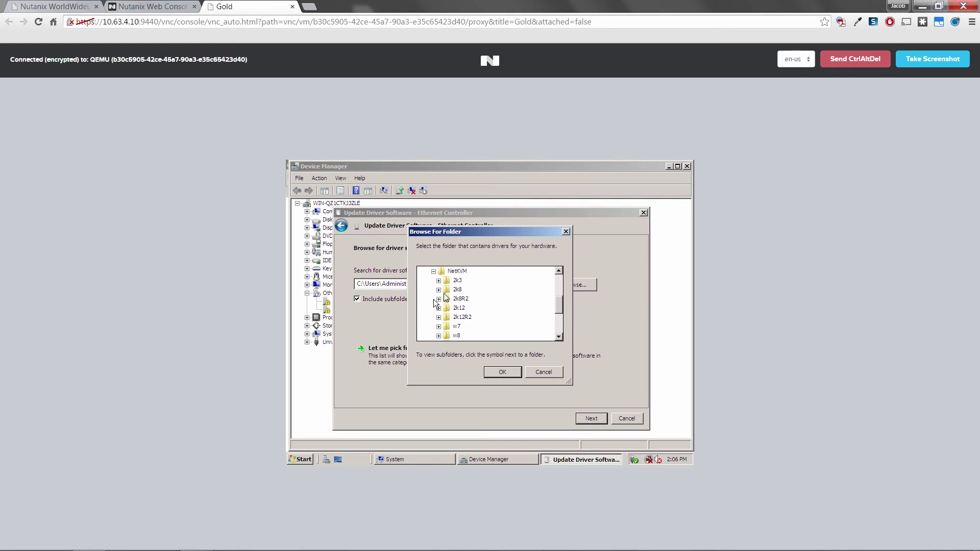
pyautogui.click(438, 290)
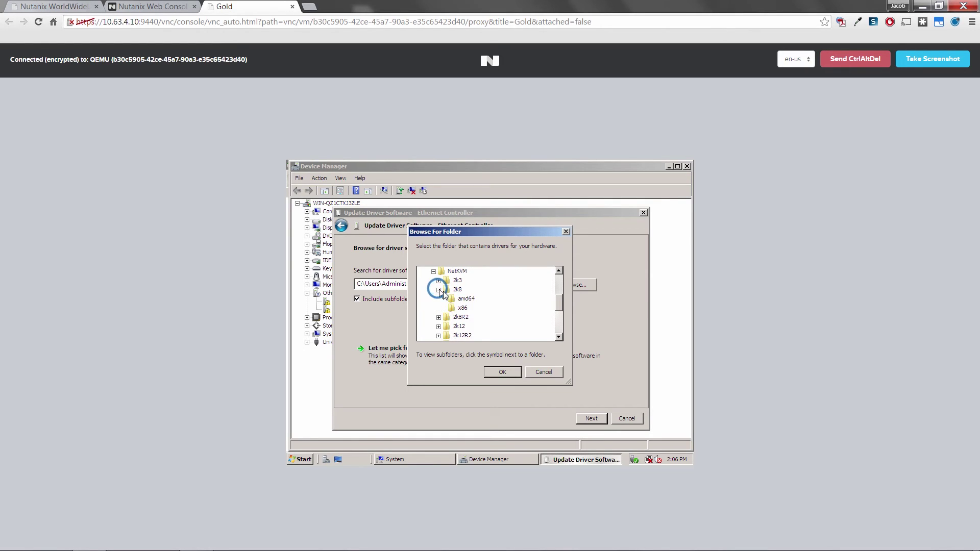
pyautogui.click(456, 308)
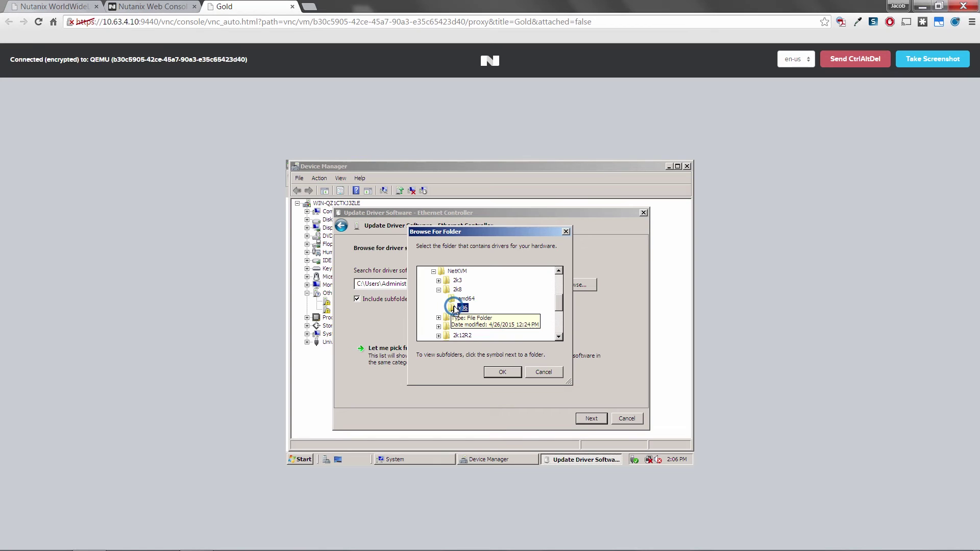
pyautogui.click(498, 372)
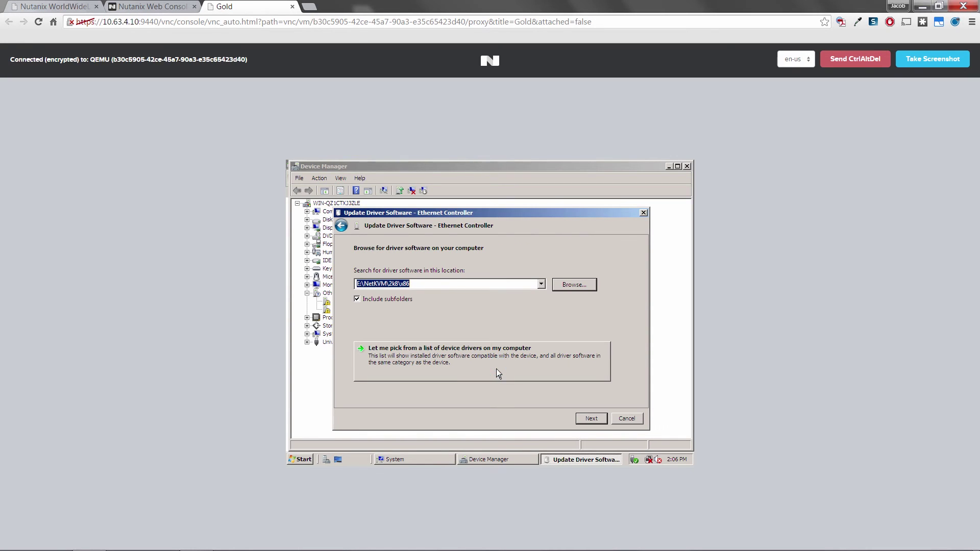
# - Install the Ethernet Controller driver despite the unverified publisher and close the update wizard
pyautogui.click(588, 419)
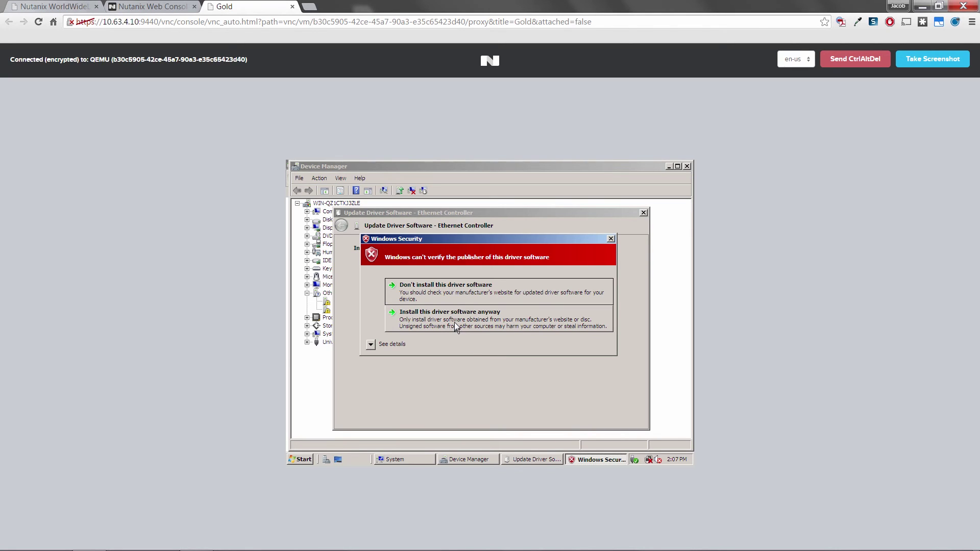
pyautogui.click(454, 322)
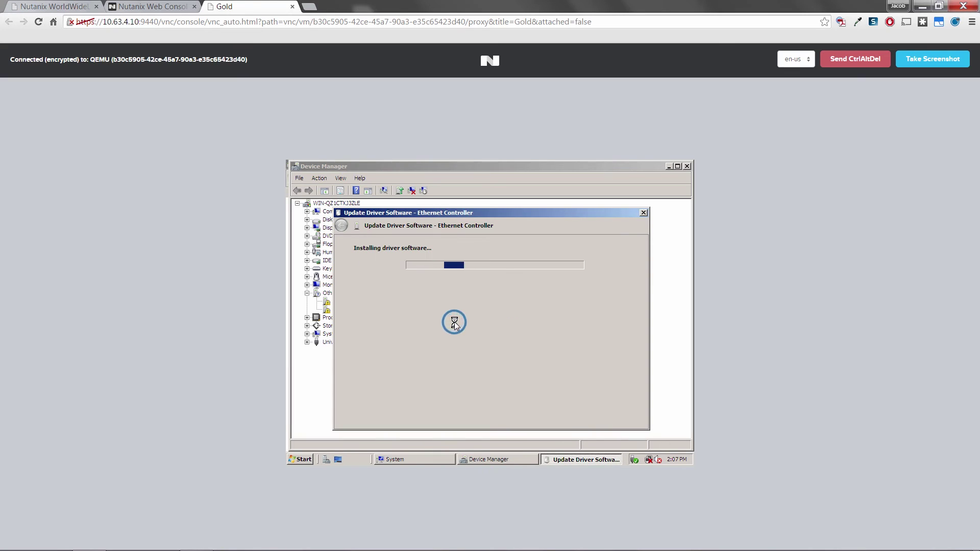
pyautogui.click(621, 419)
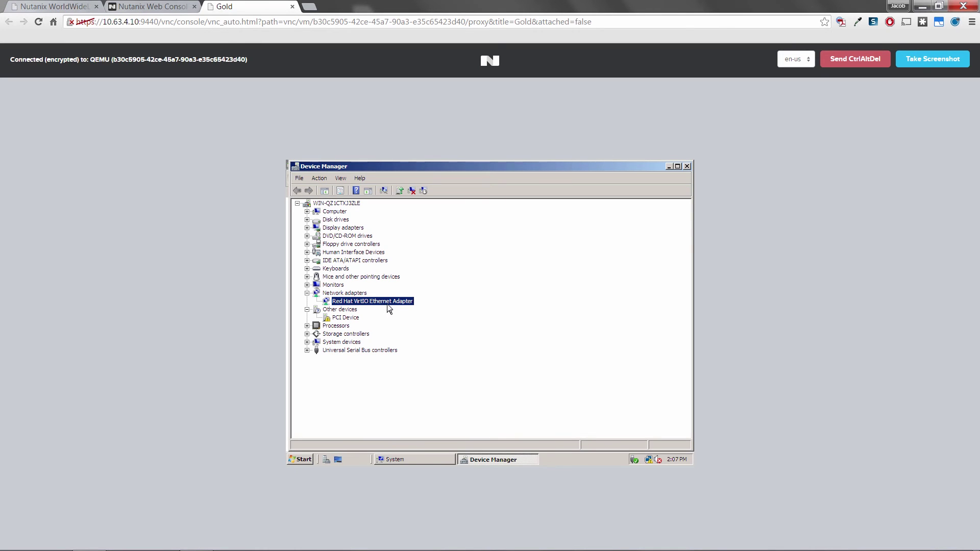
# - Close Device Manager and check the Local Area Connection in Network Connections through the Network and Sharing Center
pyautogui.click(687, 167)
pyautogui.rightClick(650, 461)
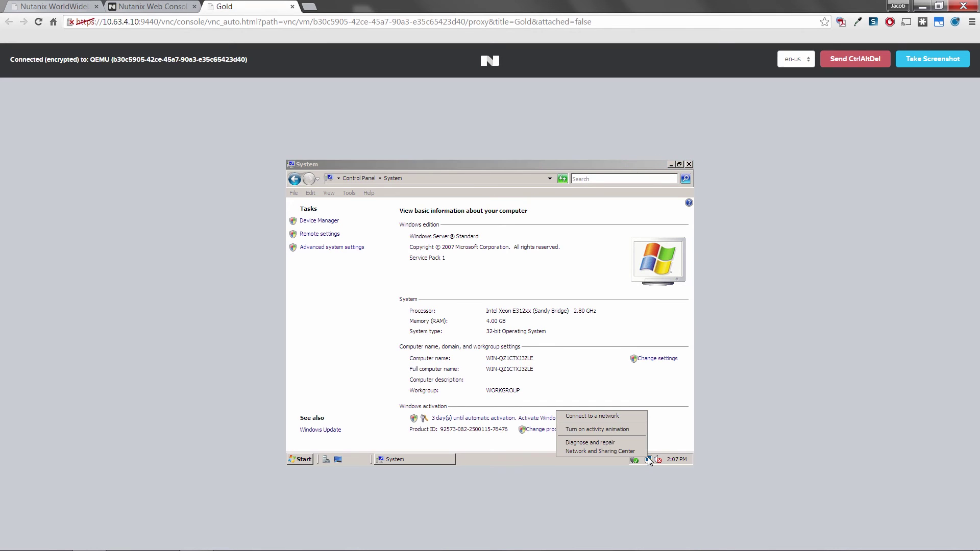
pyautogui.click(599, 450)
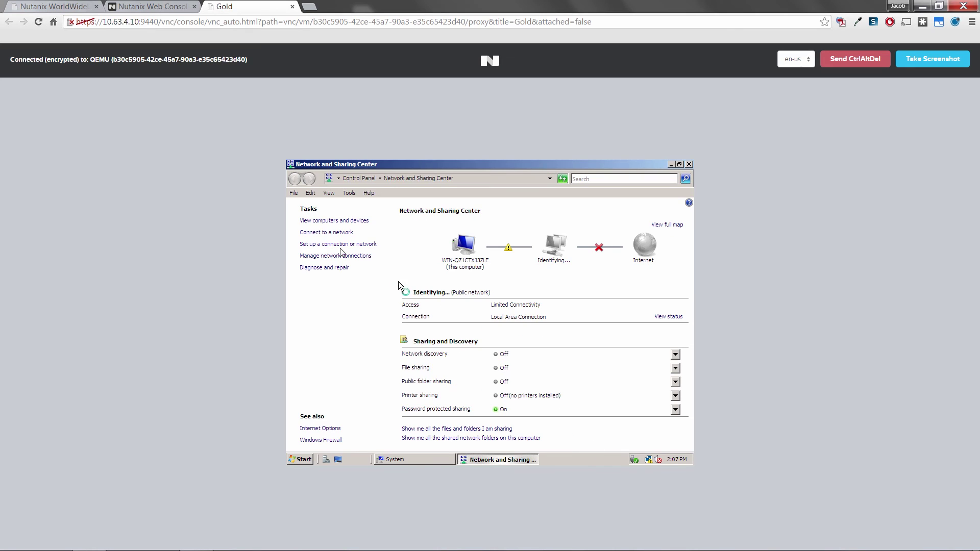
pyautogui.click(329, 256)
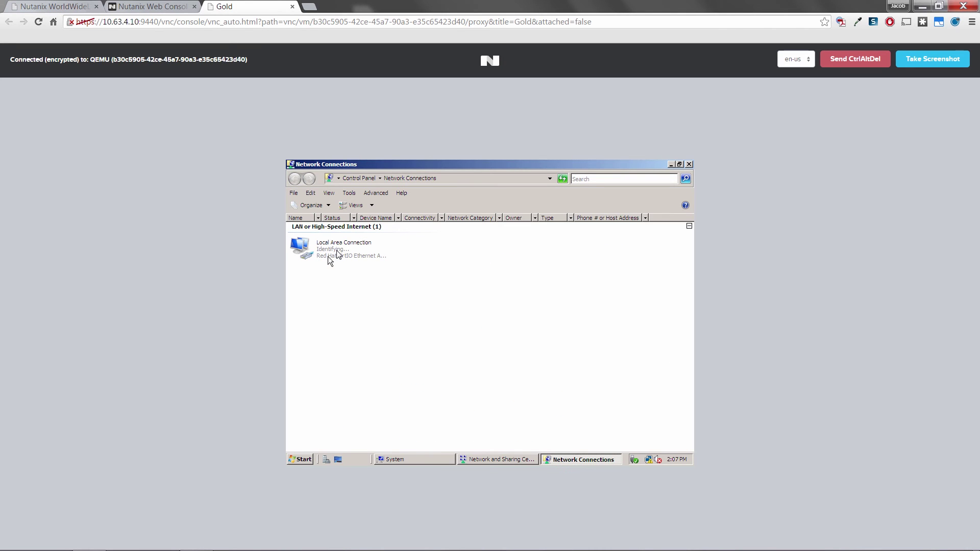
pyautogui.click(337, 252)
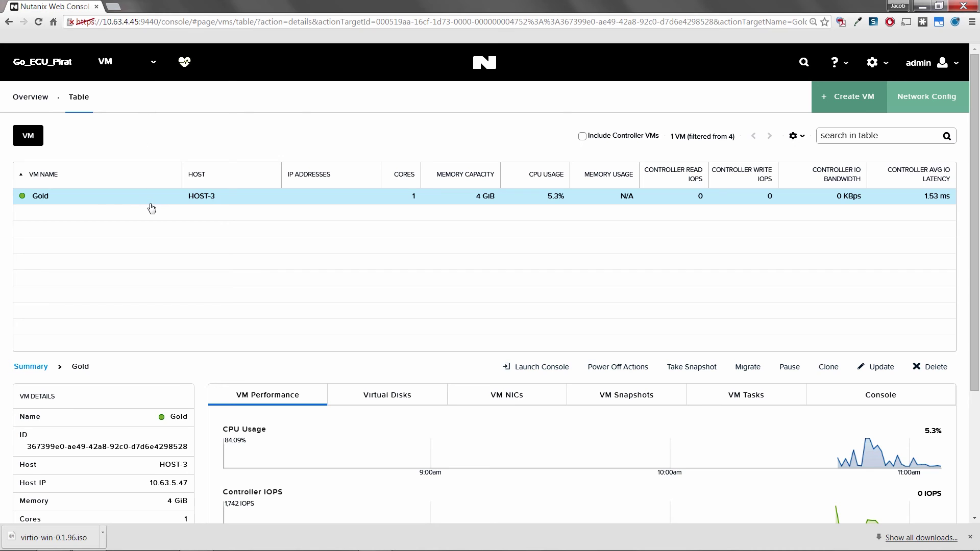
# - Clone the Gold virtual machine as a new VM named Purple, keeping its compute, memory and disk configuration
pyautogui.click(224, 194)
pyautogui.click(832, 371)
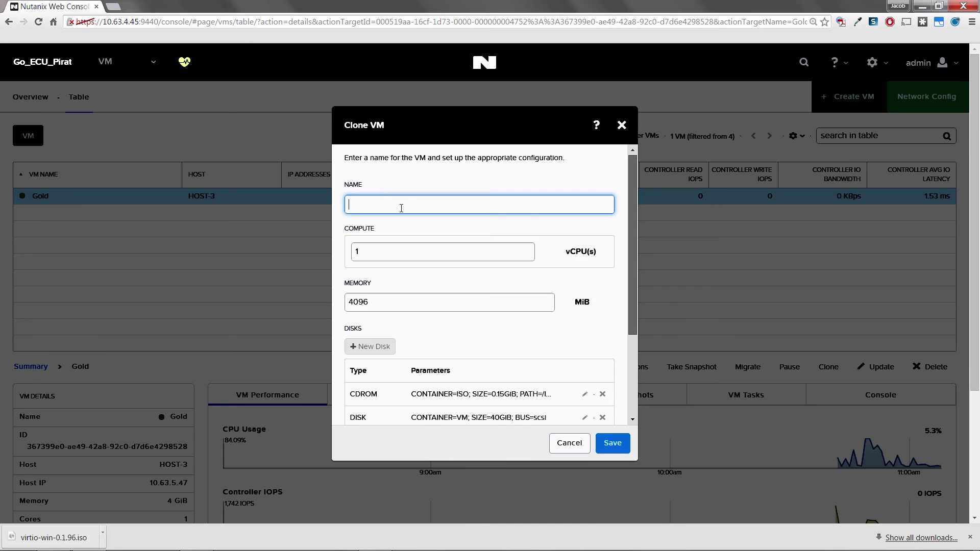
pyautogui.click(401, 207)
pyautogui.write('Purple')
pyautogui.moveTo(631, 273); pyautogui.dragTo(648, 388)
pyautogui.click(621, 451)
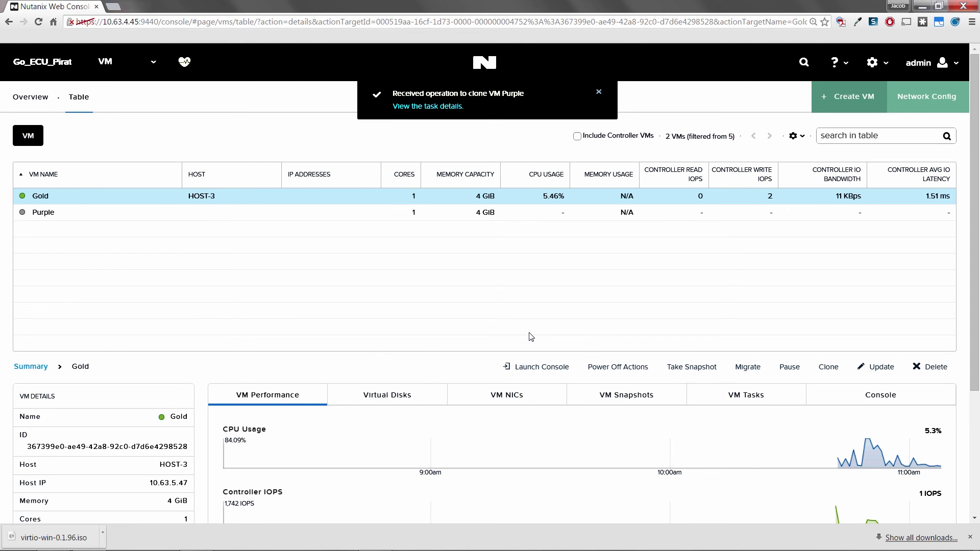
# - Power on the Purple virtual machine and launch its console
pyautogui.click(105, 215)
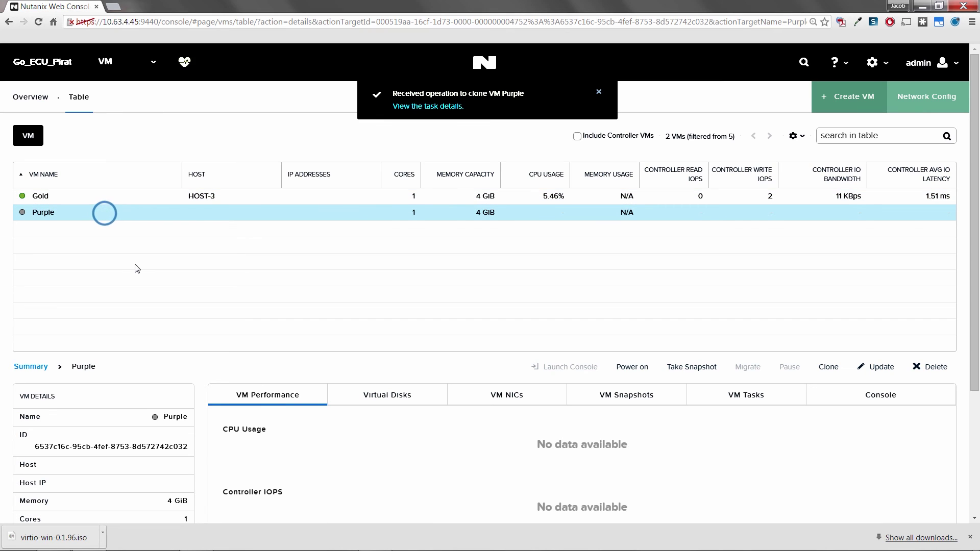
pyautogui.click(626, 368)
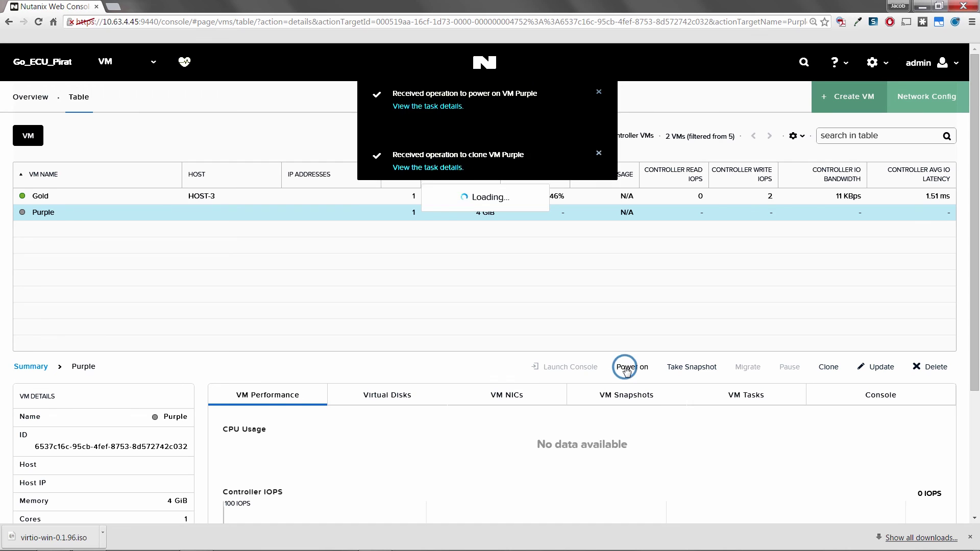
pyautogui.click(556, 369)
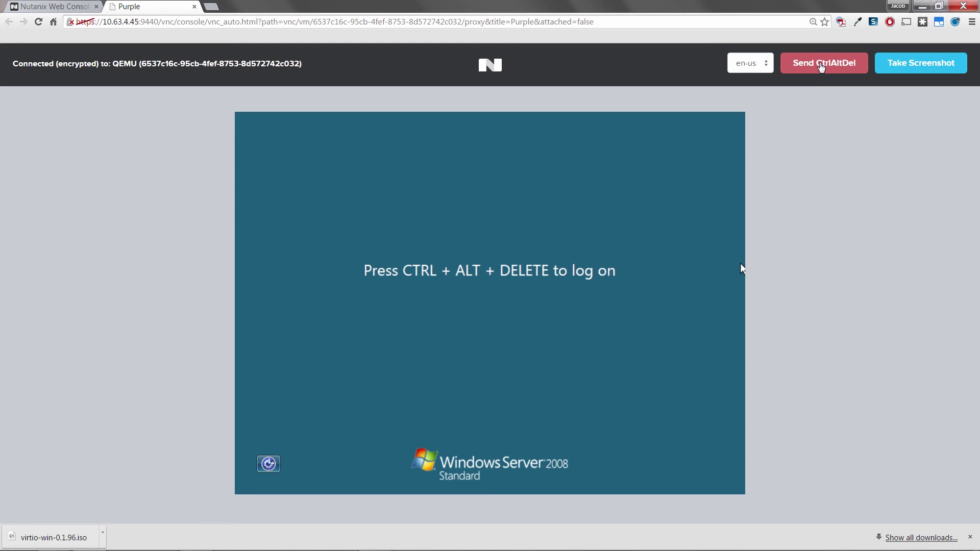
# - Log on to Windows Server 2008 on the Purple VM as Administrator, entering the account password
pyautogui.click(819, 68)
pyautogui.write('**********')
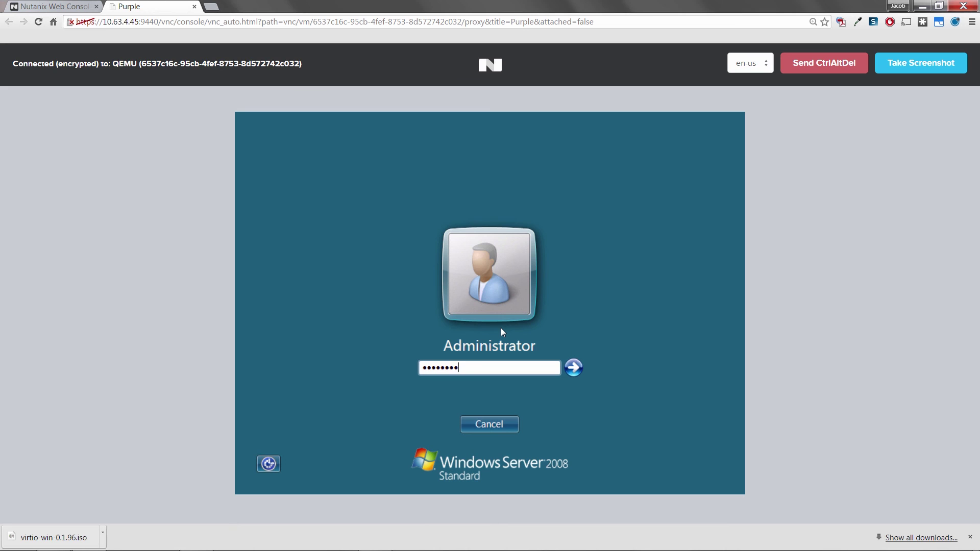
pyautogui.write('******')
pyautogui.press('Return')
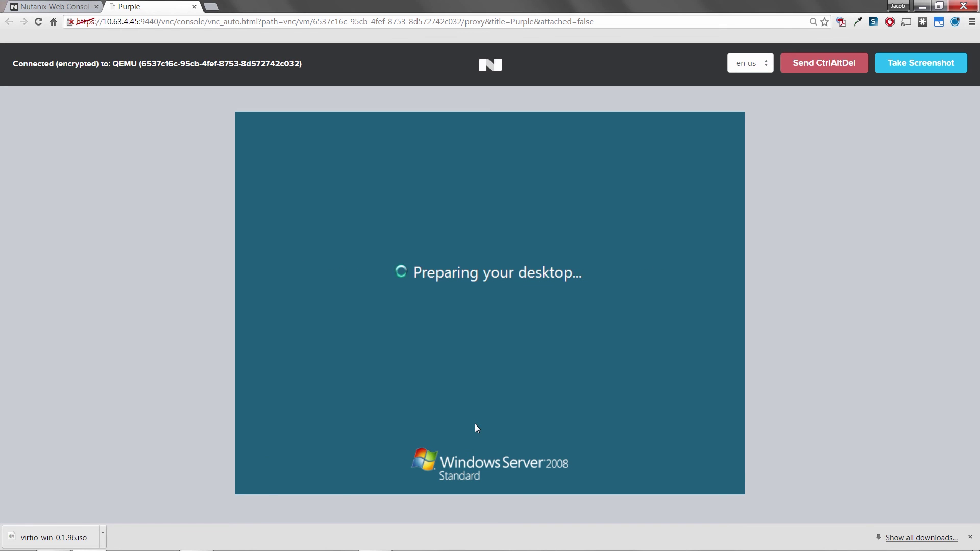